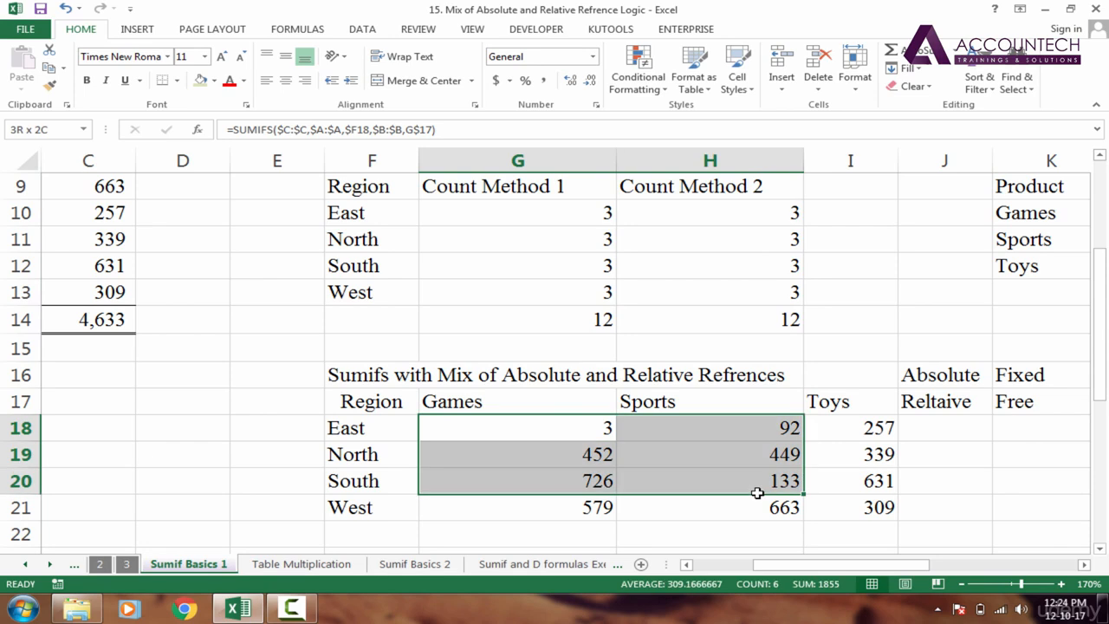
- Clear the table's results, then undo to restore the values
key(Delete)
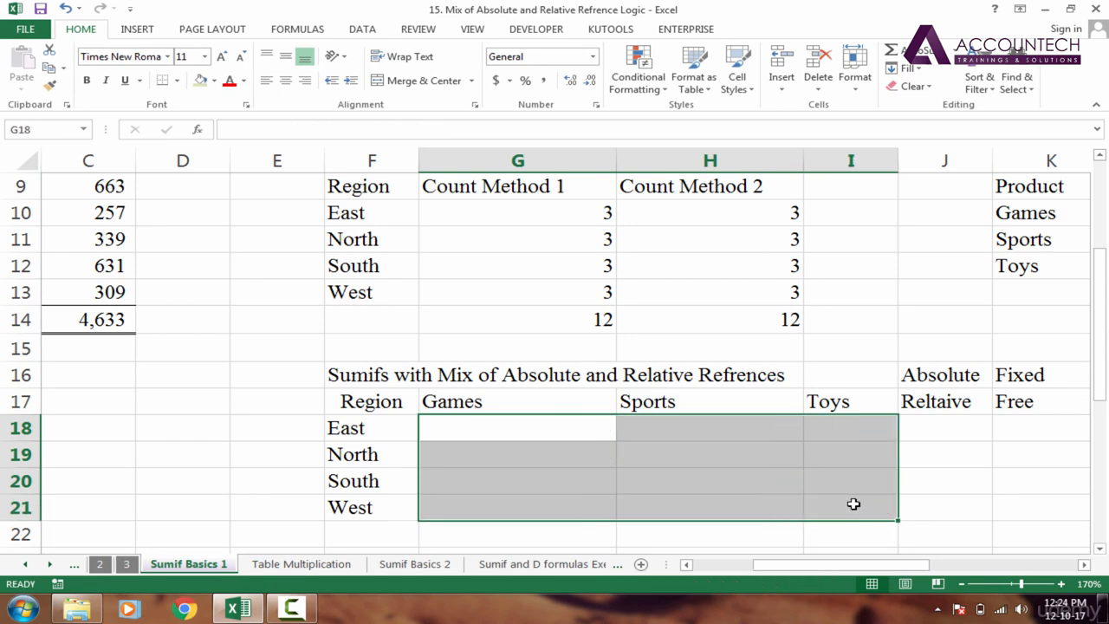
click(575, 429)
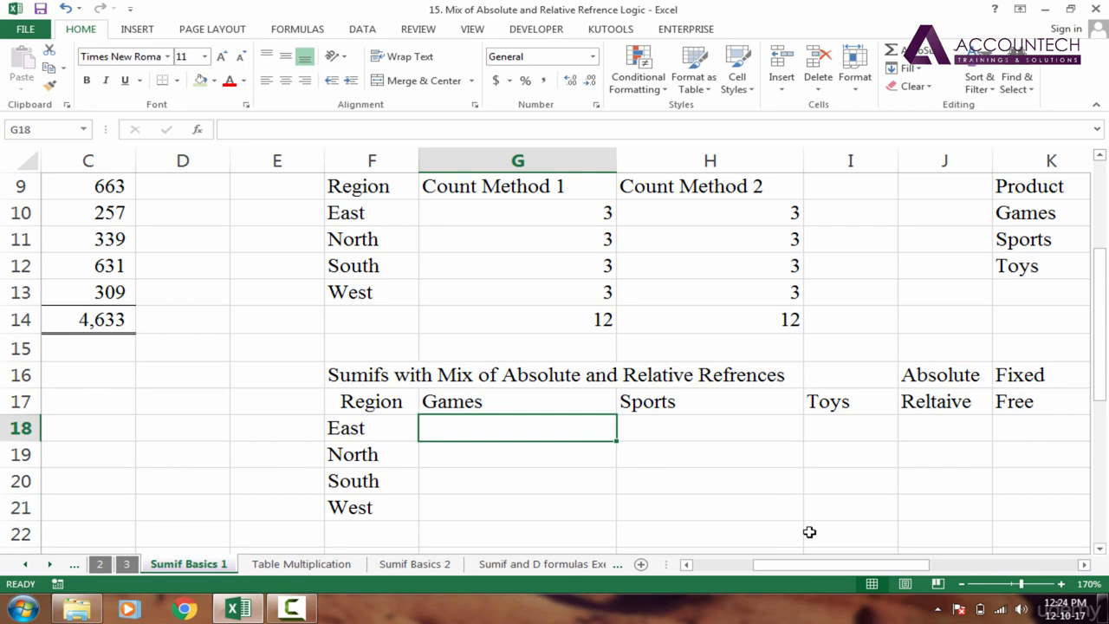
key(ctrl+z)
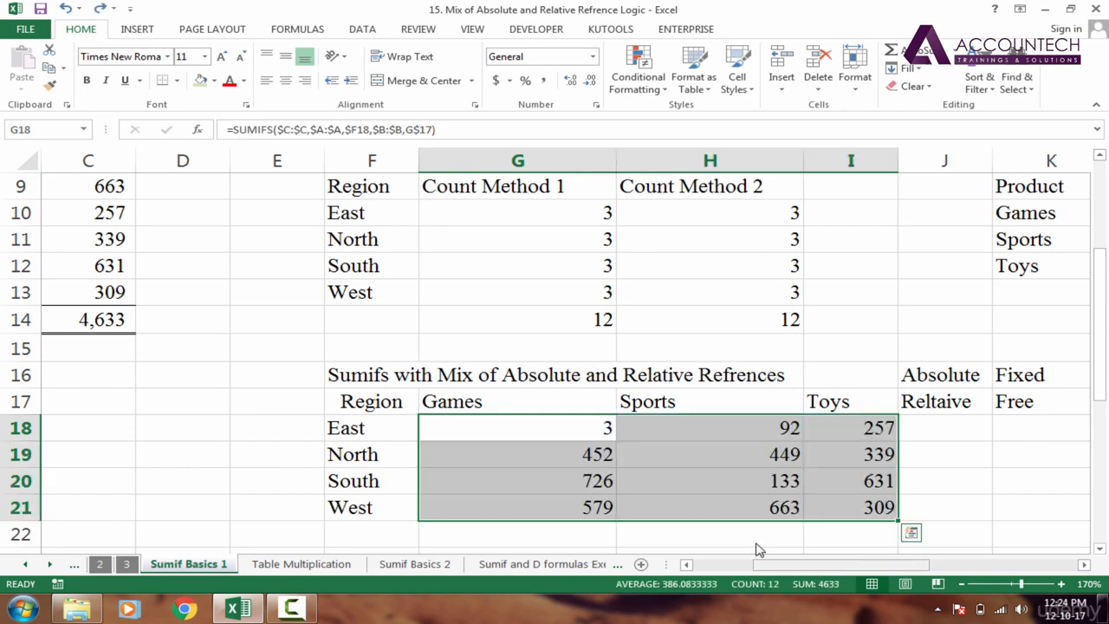
- Inspect the references in G18's existing SUMIFS formula, leaving it unchanged
click(556, 431)
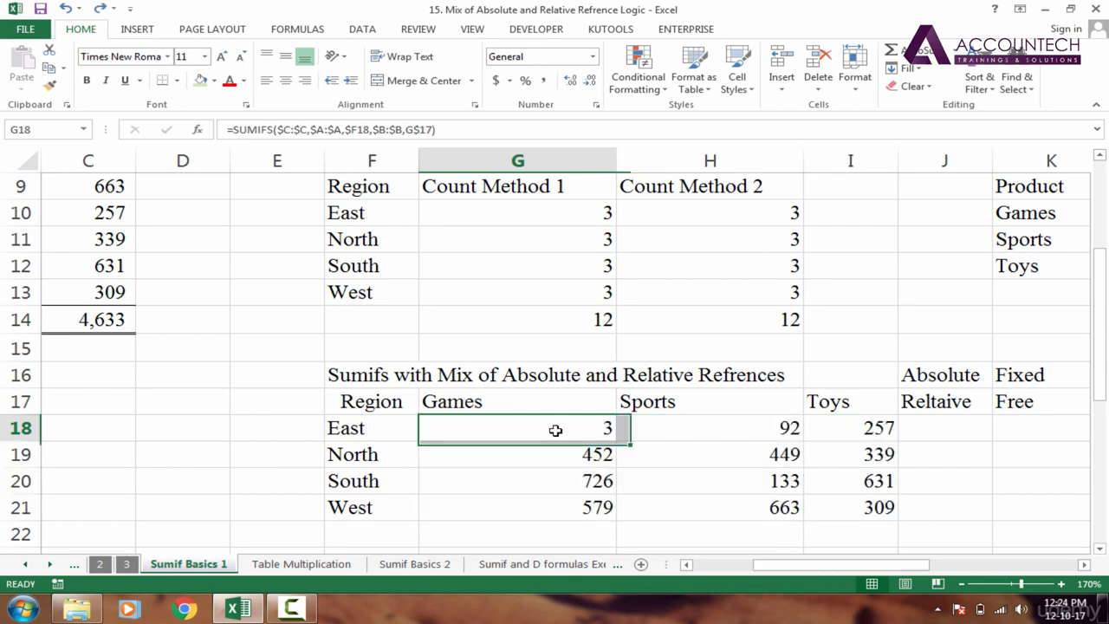
double_click(608, 431)
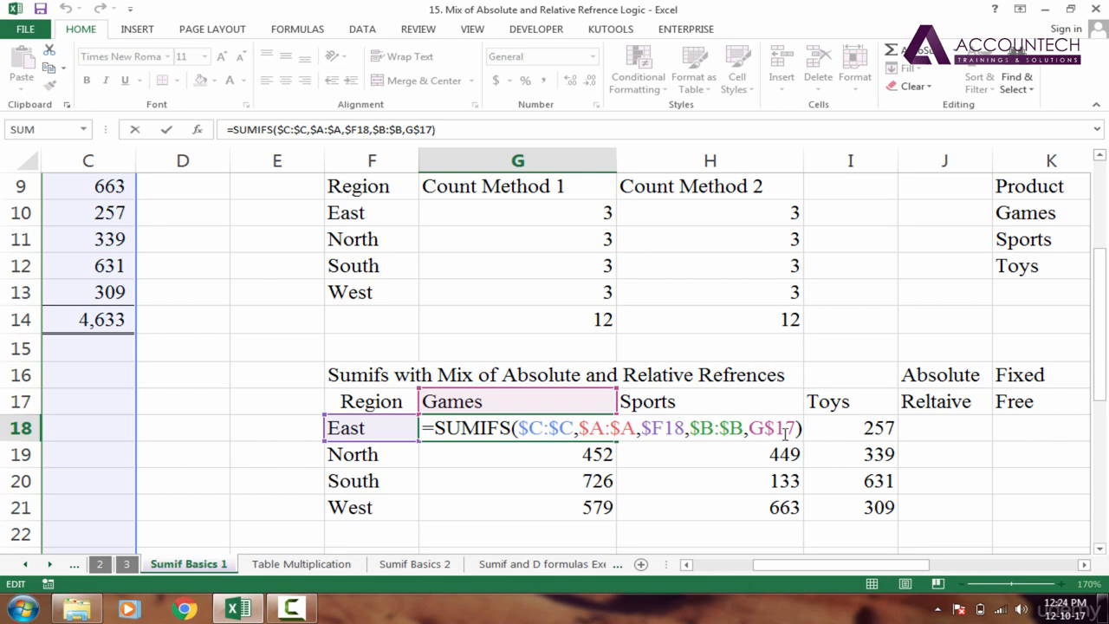
click(741, 426)
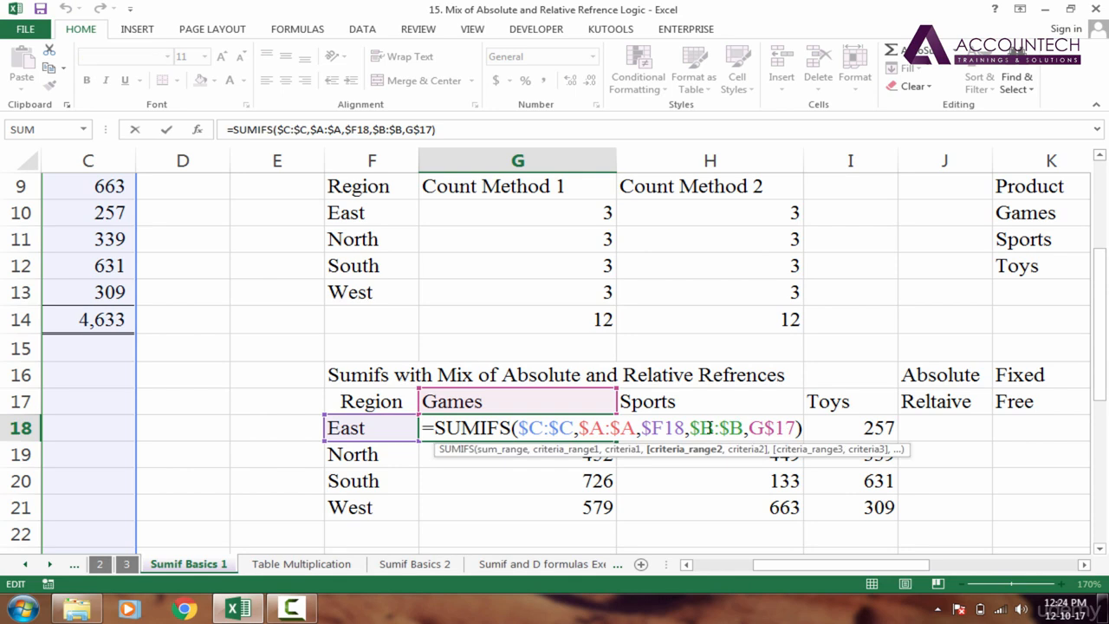
drag(699, 426, 730, 426)
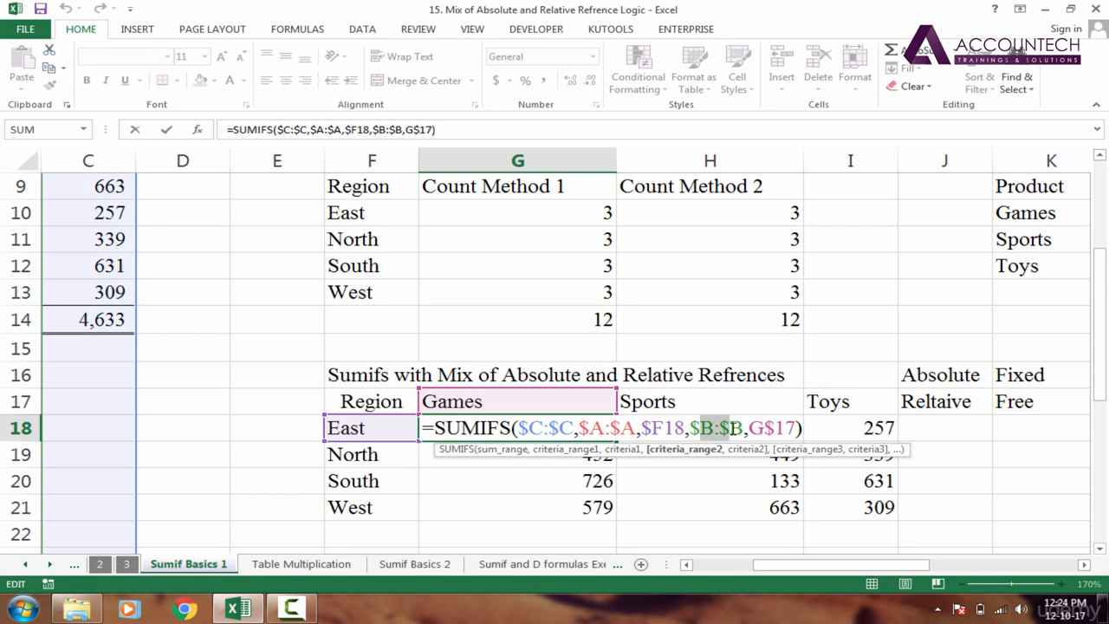
click(613, 426)
click(544, 428)
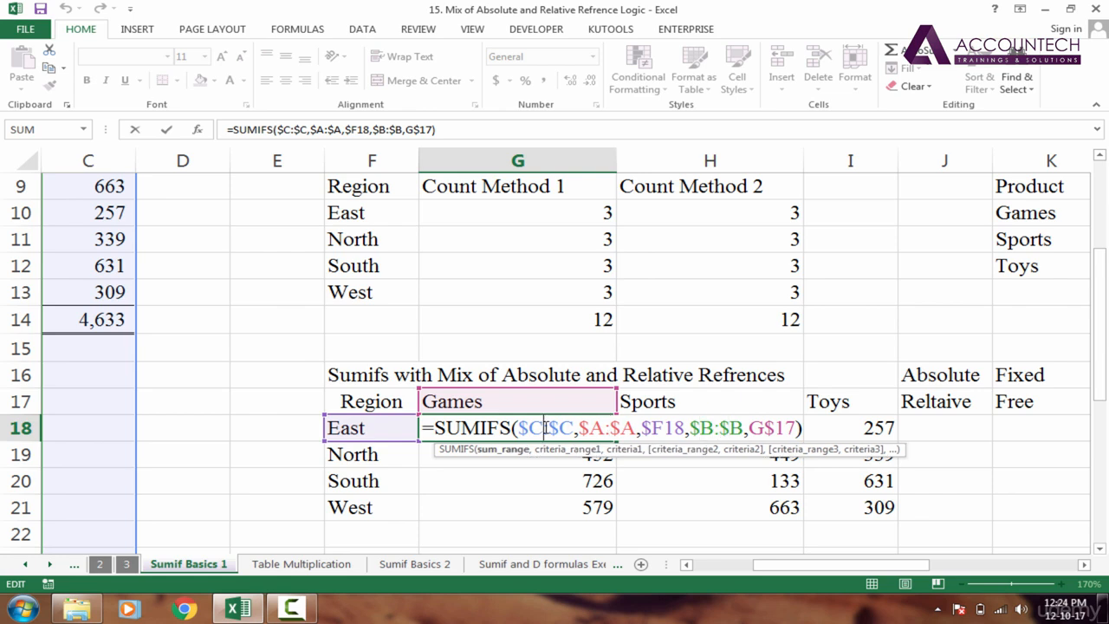
click(667, 428)
click(774, 428)
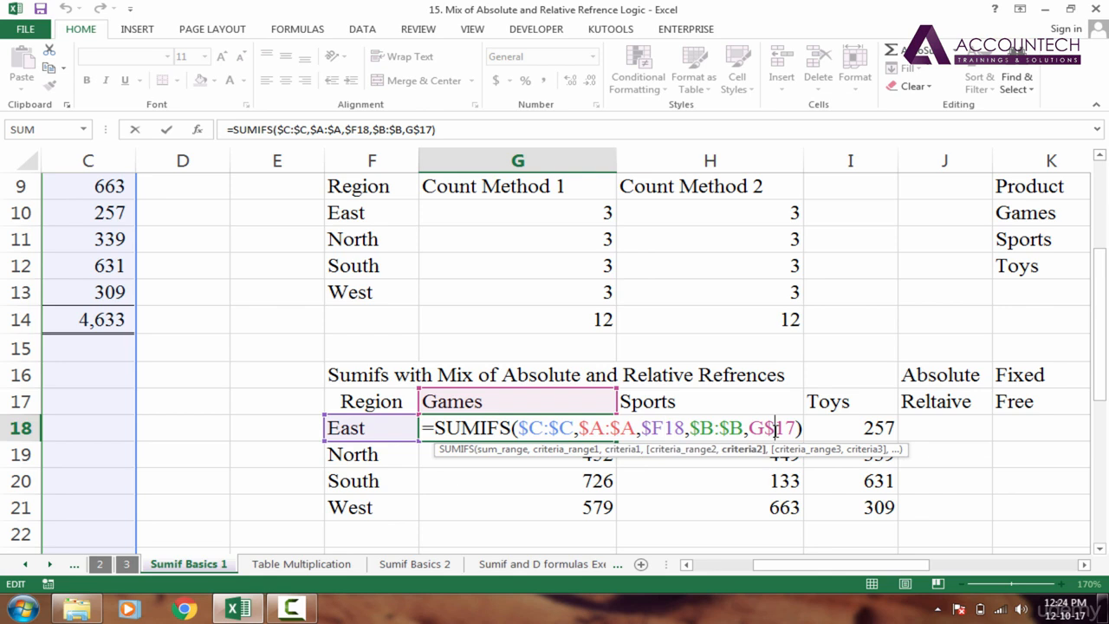
click(605, 428)
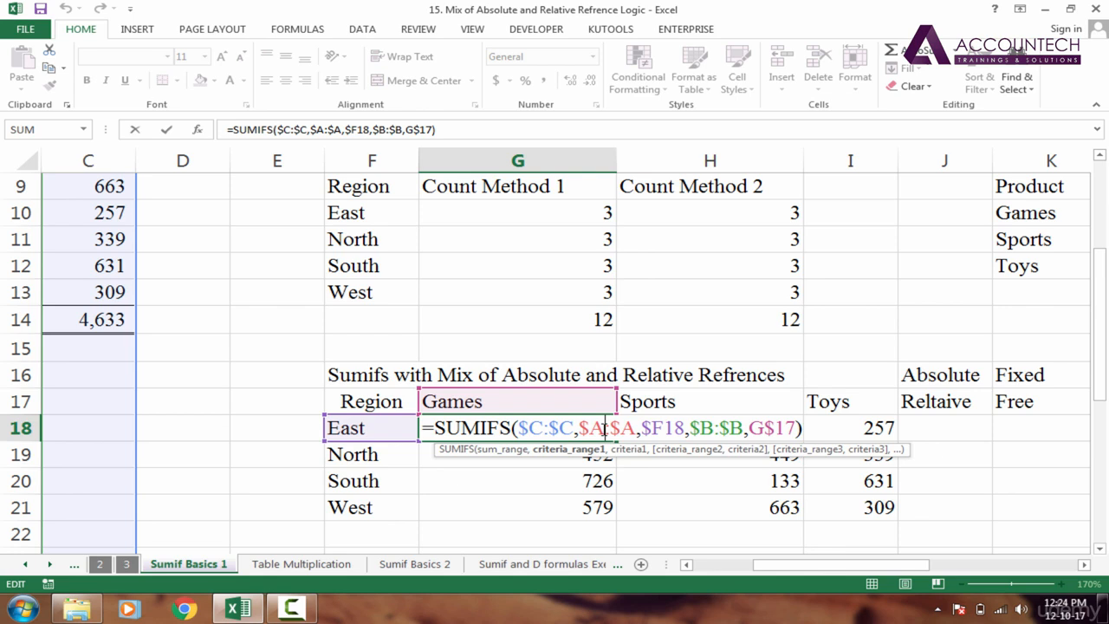
click(651, 428)
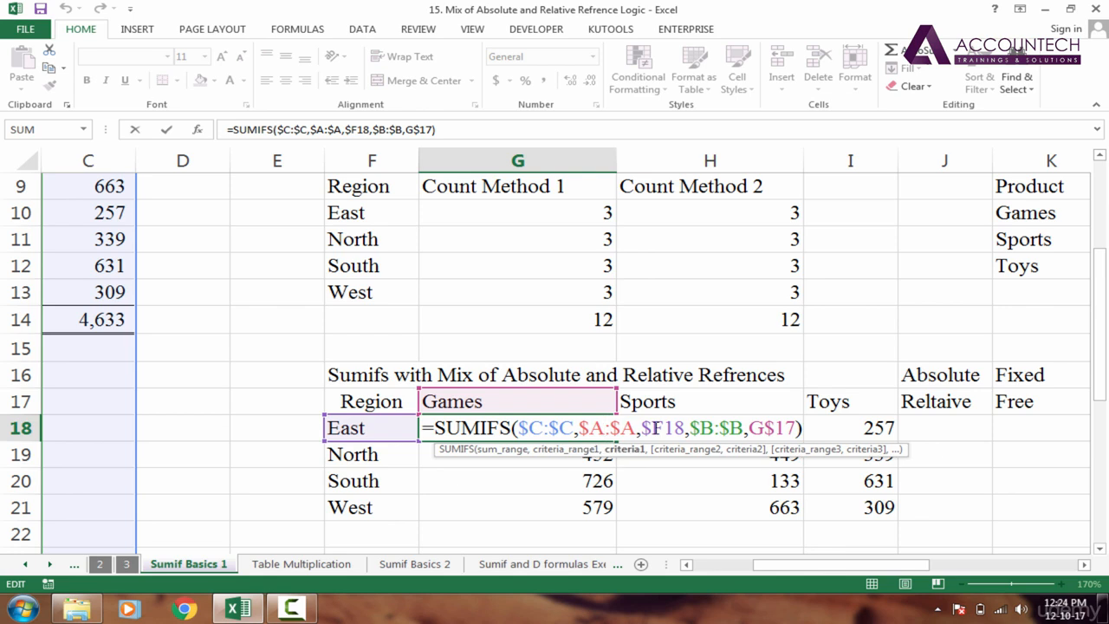
key(Escape)
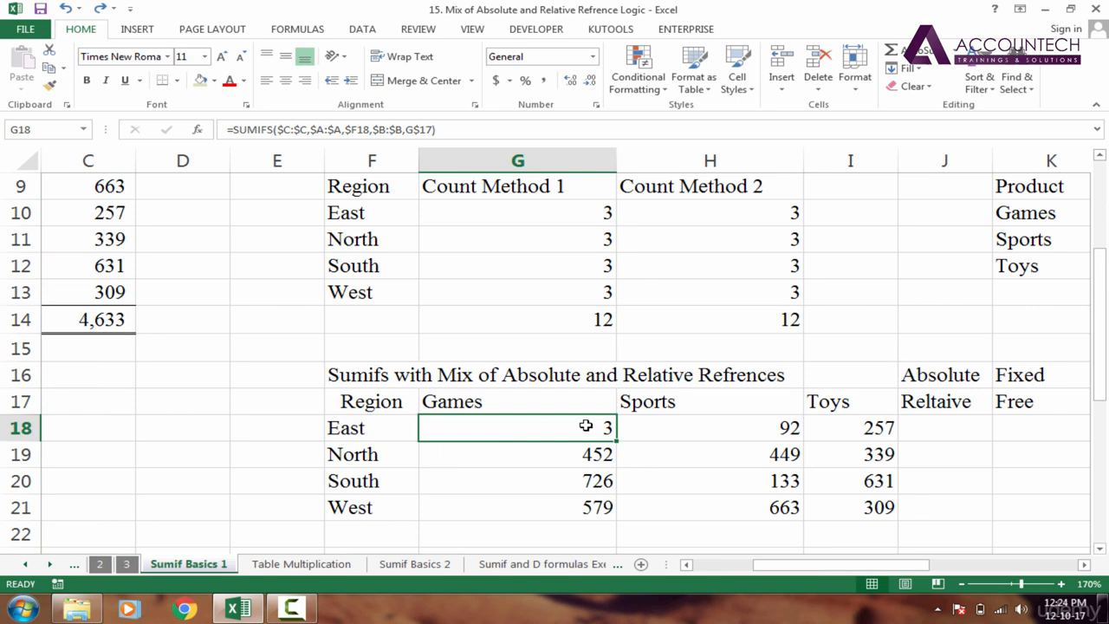
- Clear all values from G18:I21, leaving G18 selected
key(shift+Right)
key(shift+Right)
key(shift+Down)
key(shift+Down)
key(shift+Down)
key(Delete)
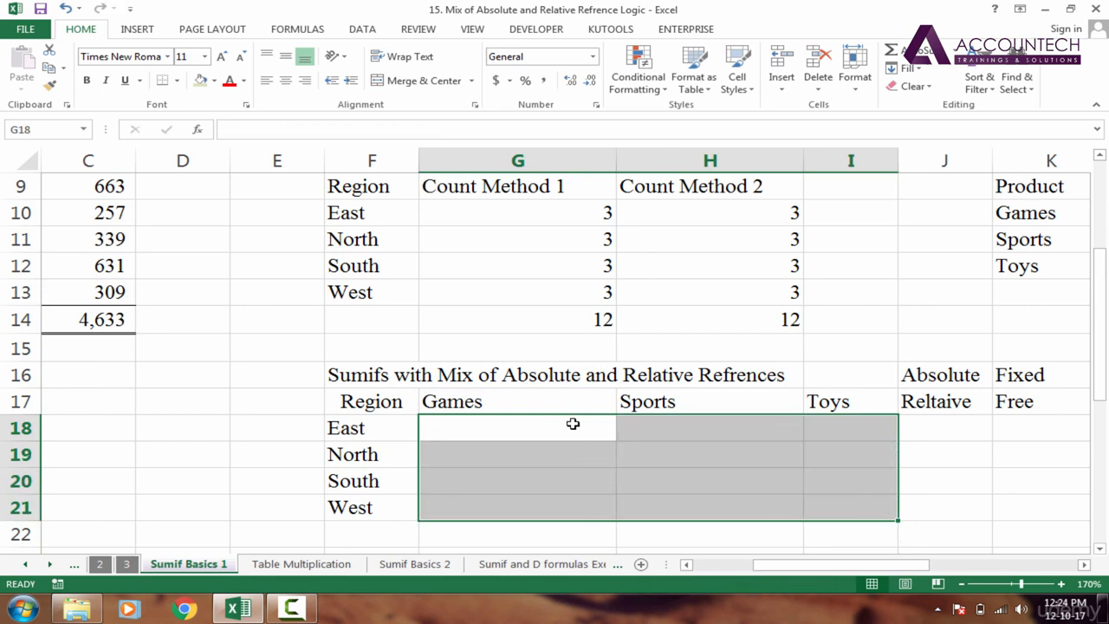
click(572, 423)
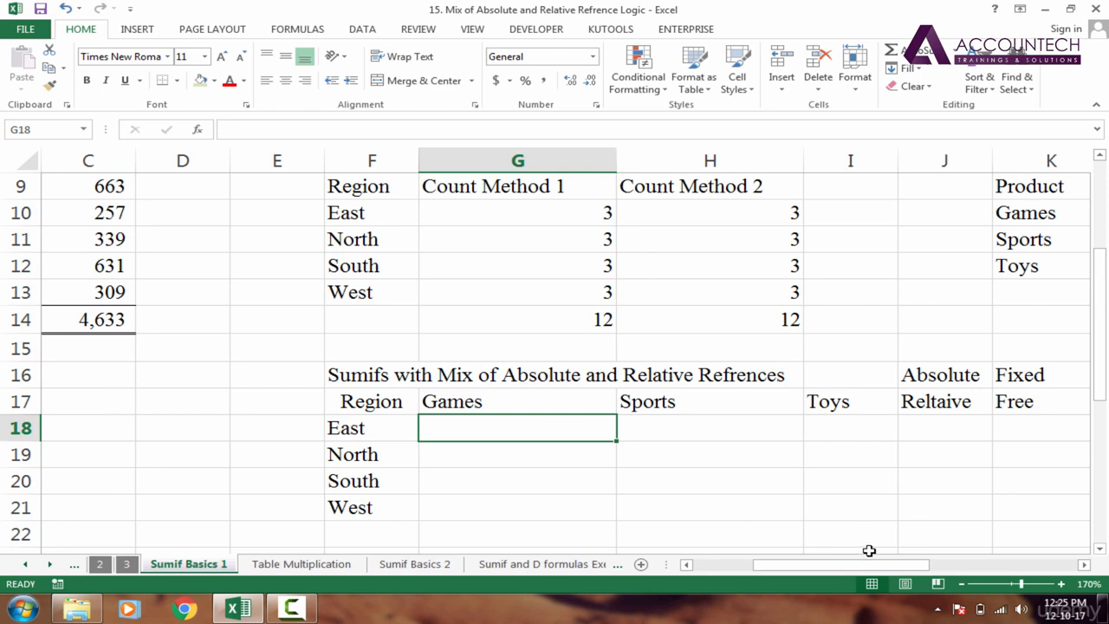
- Scroll up to the source data and pick Sales value 449 and a Games entry
drag(875, 569, 727, 564)
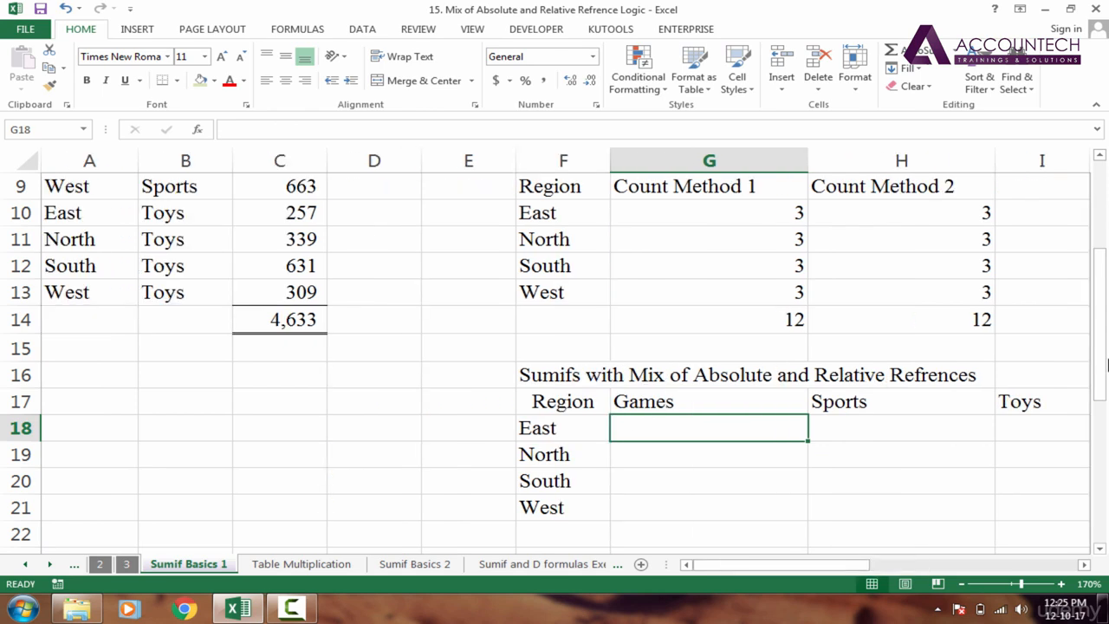
drag(1105, 307, 1091, 202)
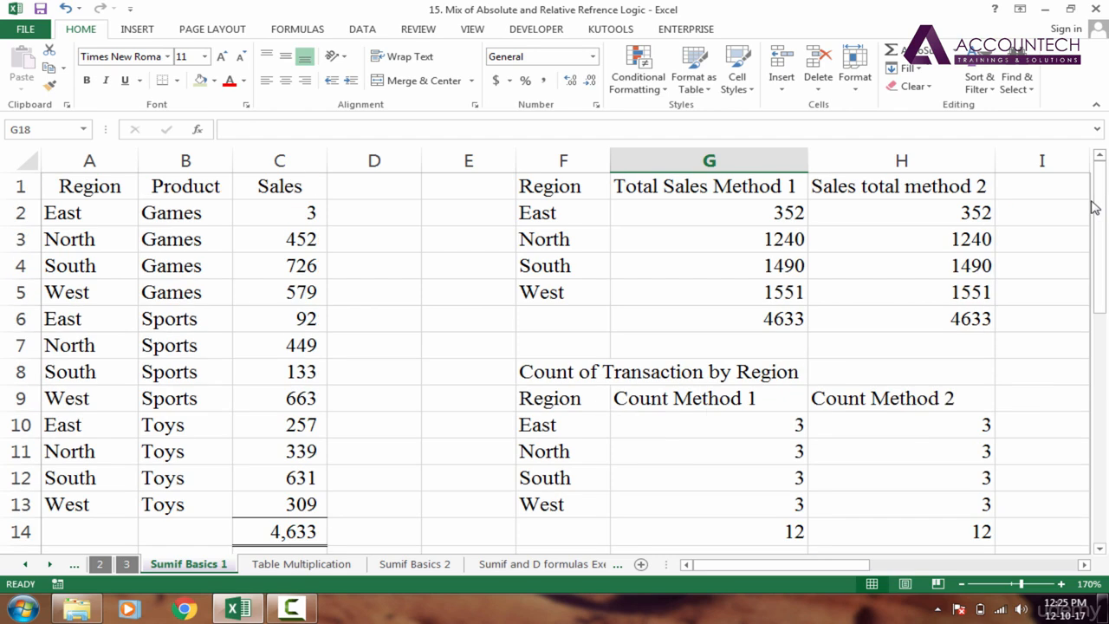
click(317, 345)
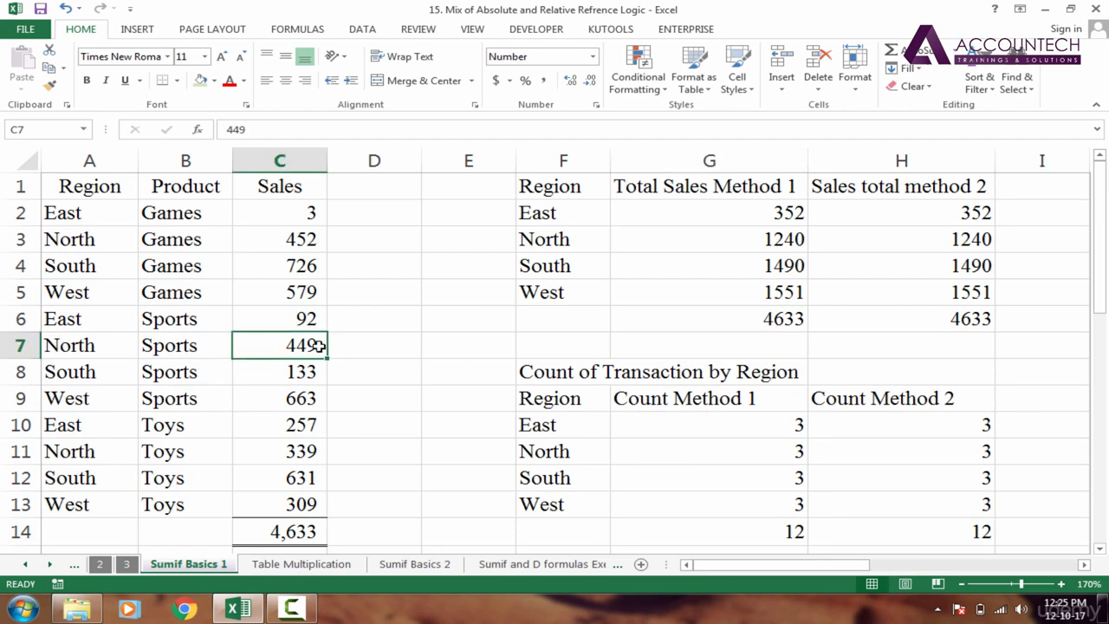
click(213, 267)
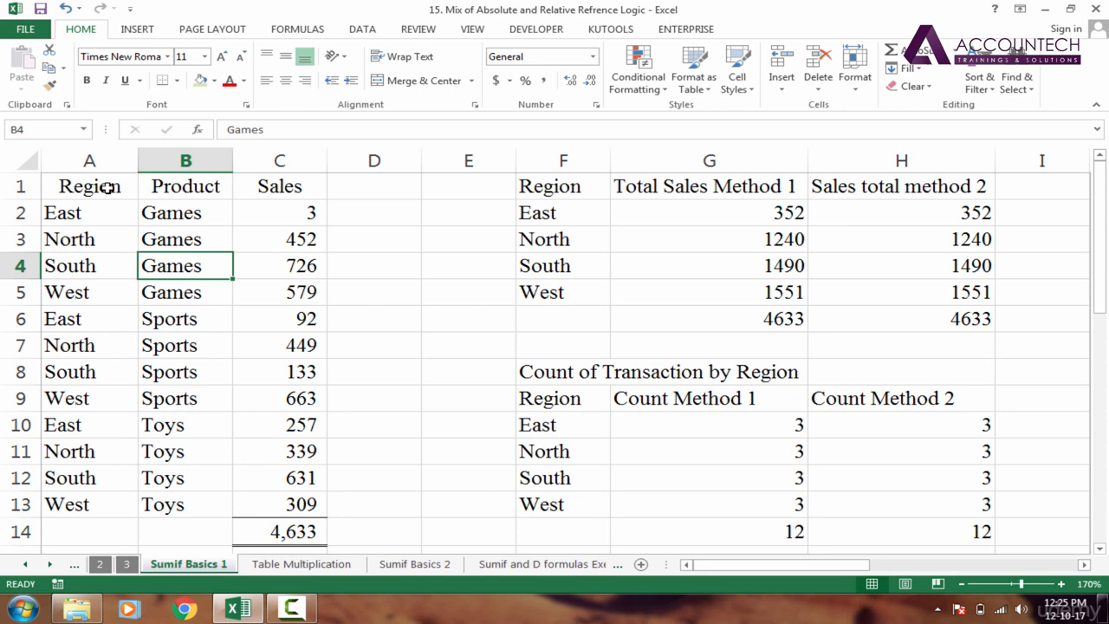
- Name A1:A13 'region' through the Name Box
drag(103, 185, 79, 504)
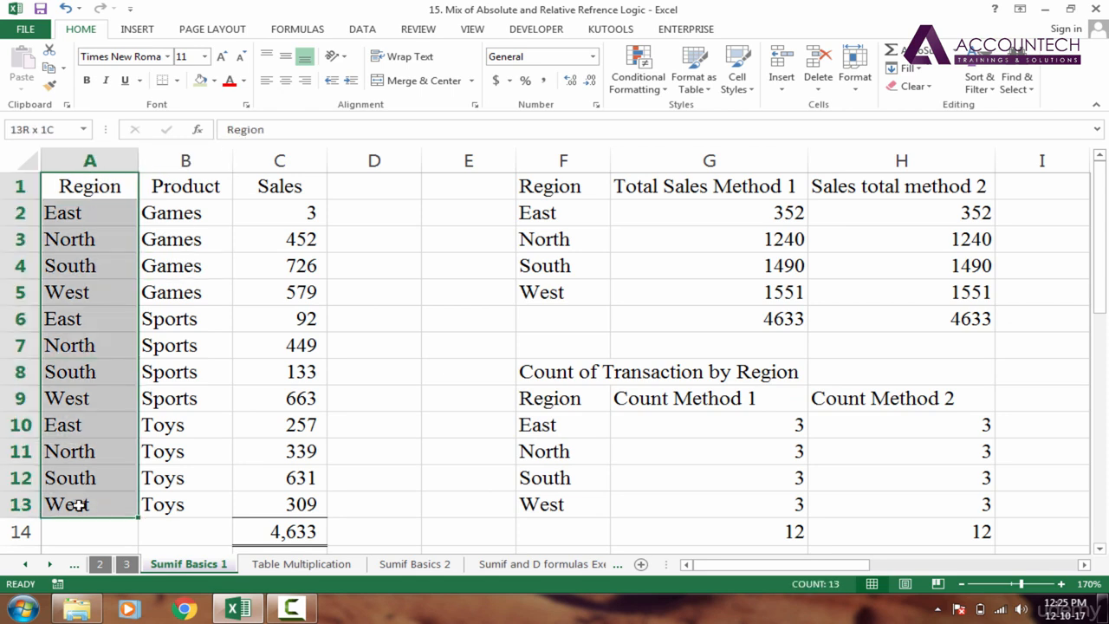
drag(75, 185, 71, 511)
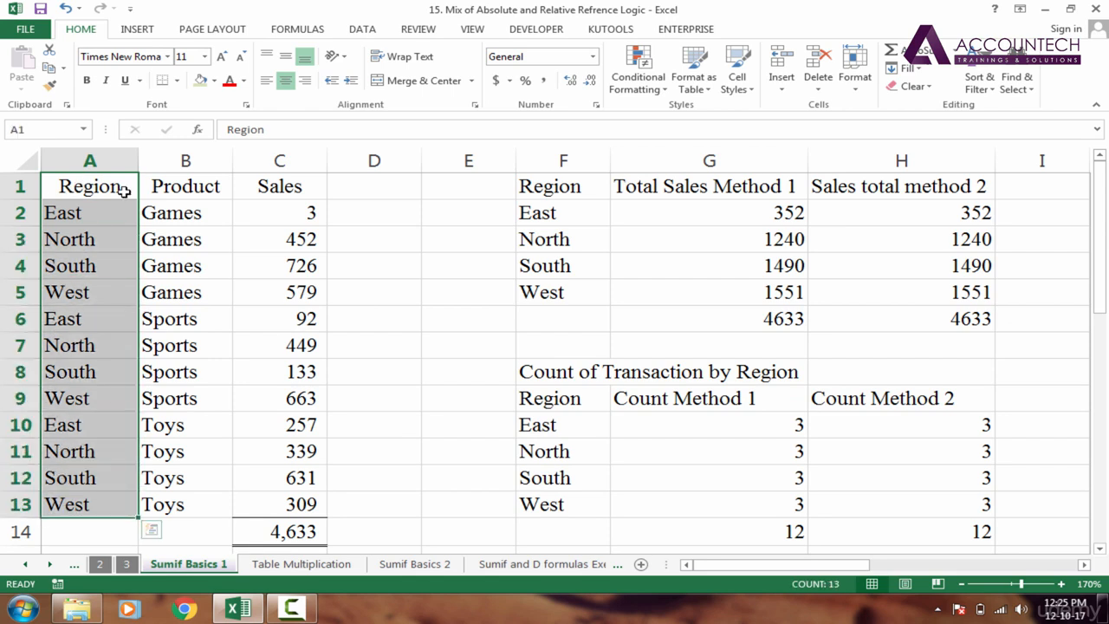
click(35, 131)
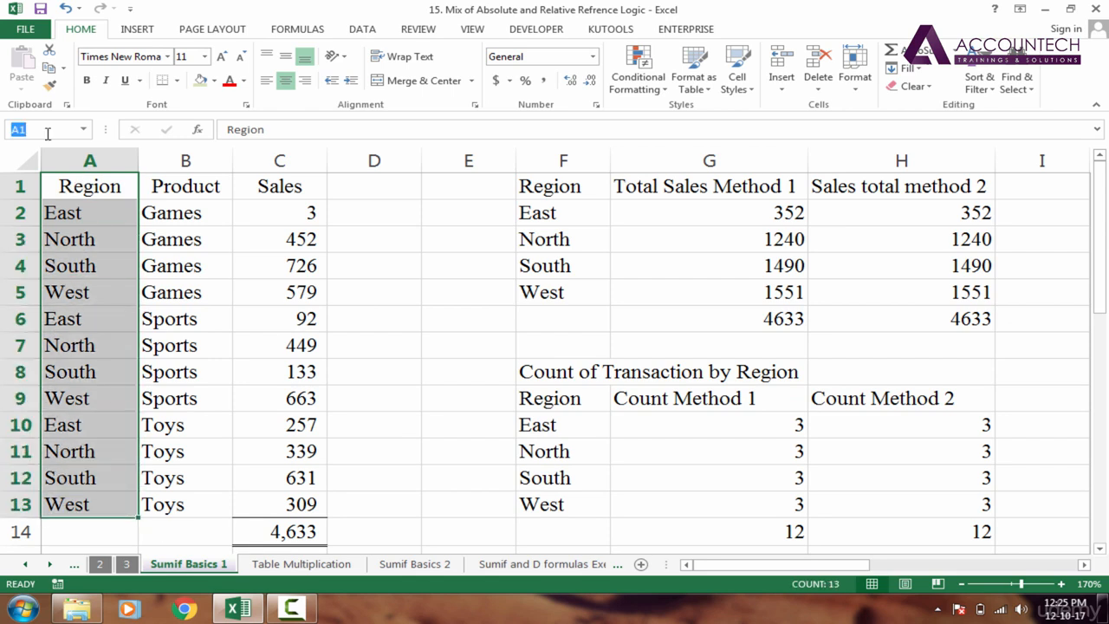
text(region)
key(Return)
- Select the whole data block A1:C13 starting from the Region header
click(178, 214)
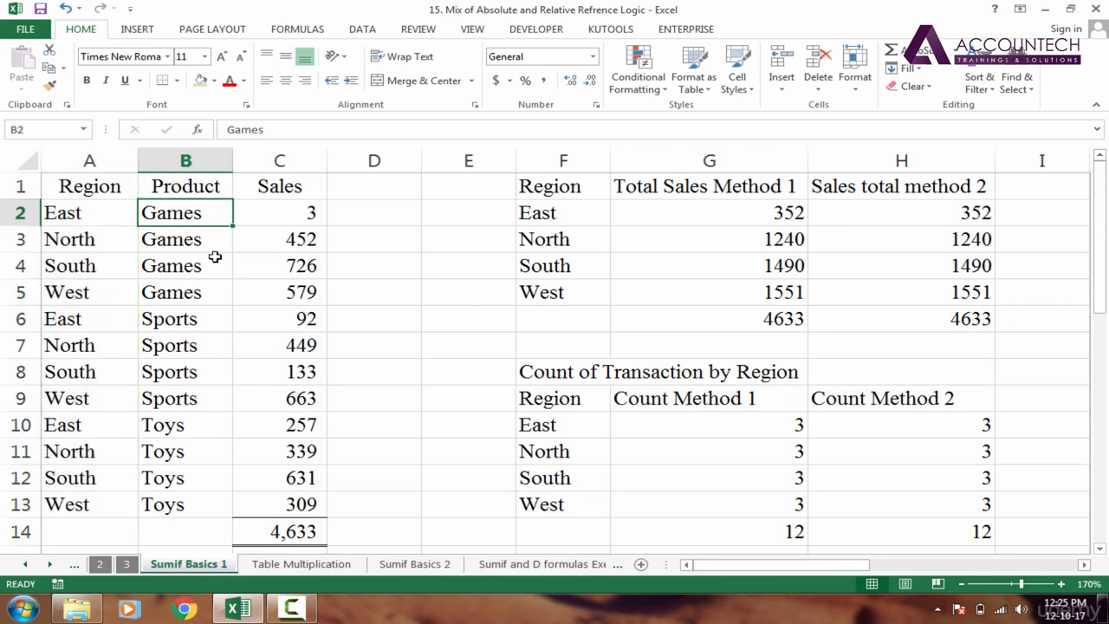
click(100, 190)
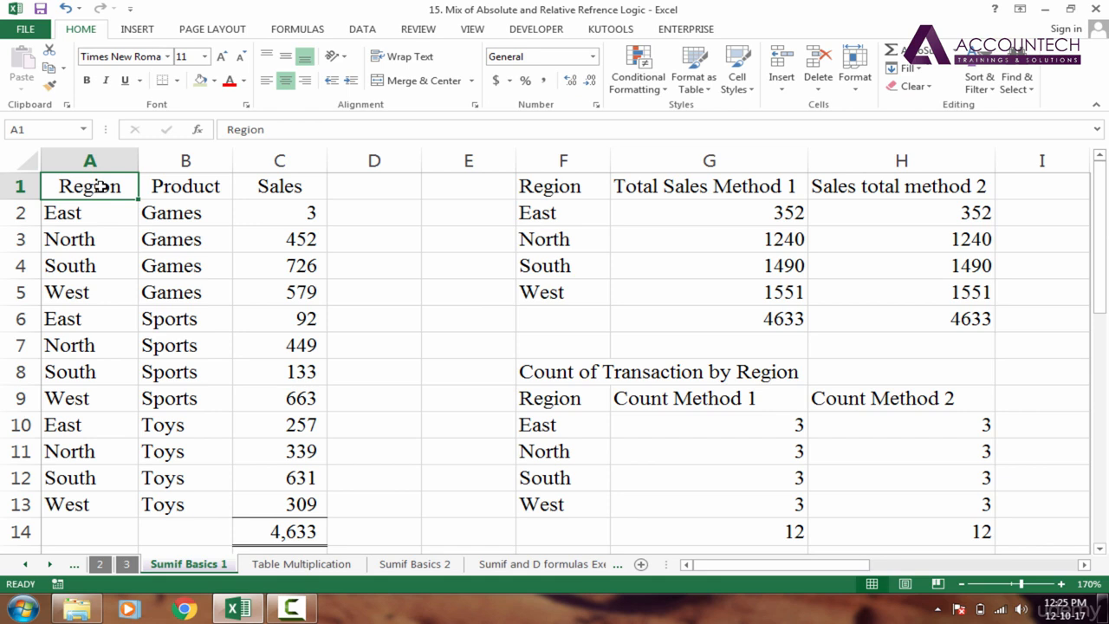
key(ctrl+shift+Right)
key(ctrl+shift+Down)
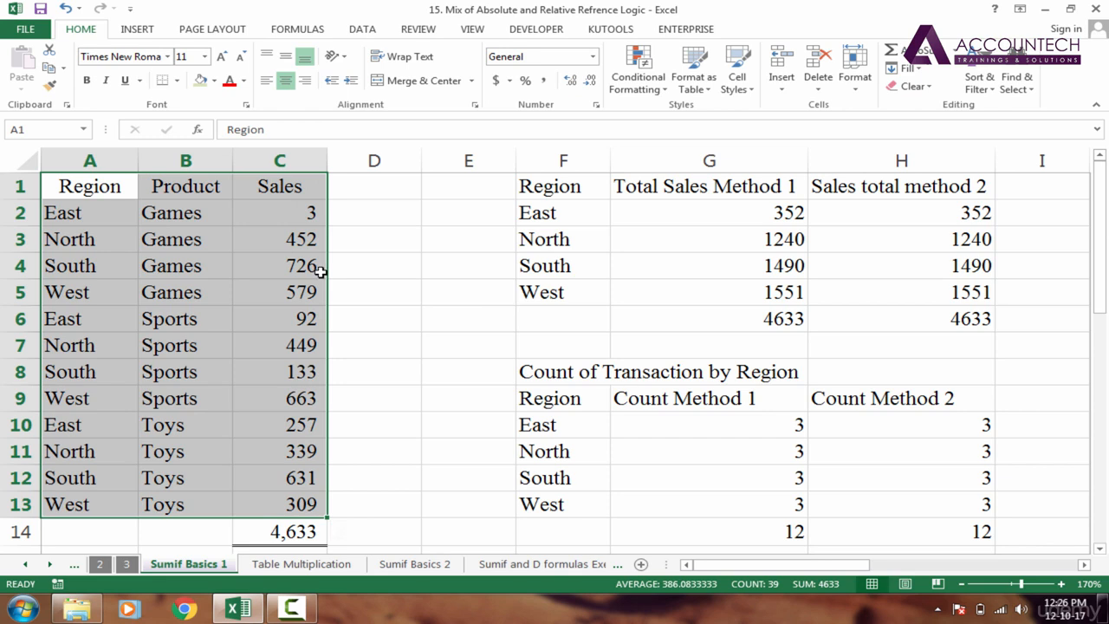
- Create names from A1:C13's top-row headers only, with Left column unchecked, then list the names
click(298, 29)
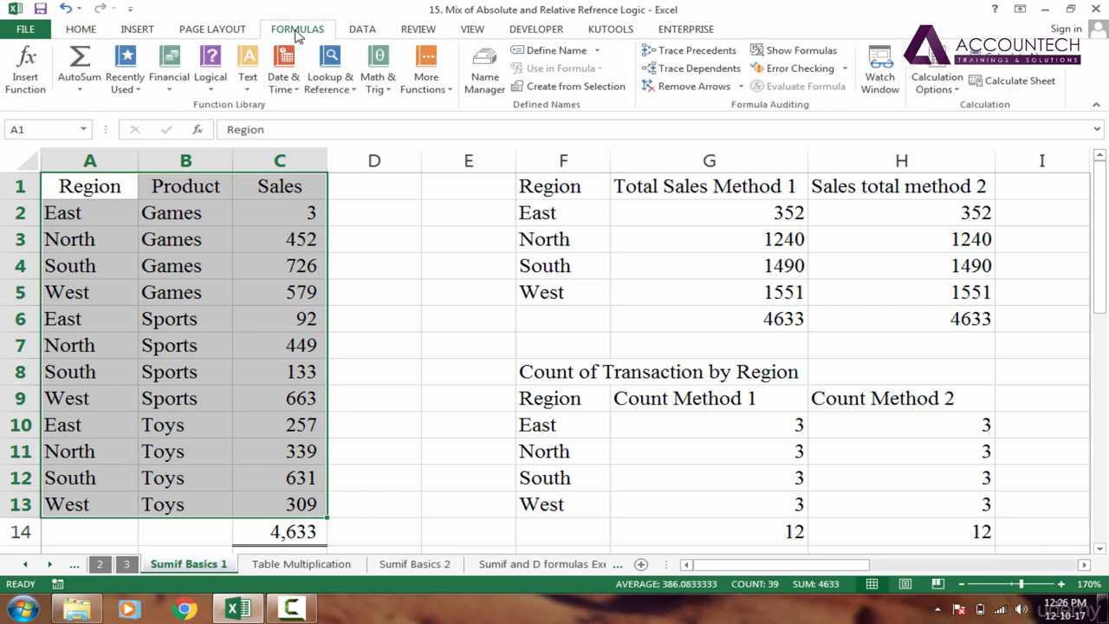
click(561, 89)
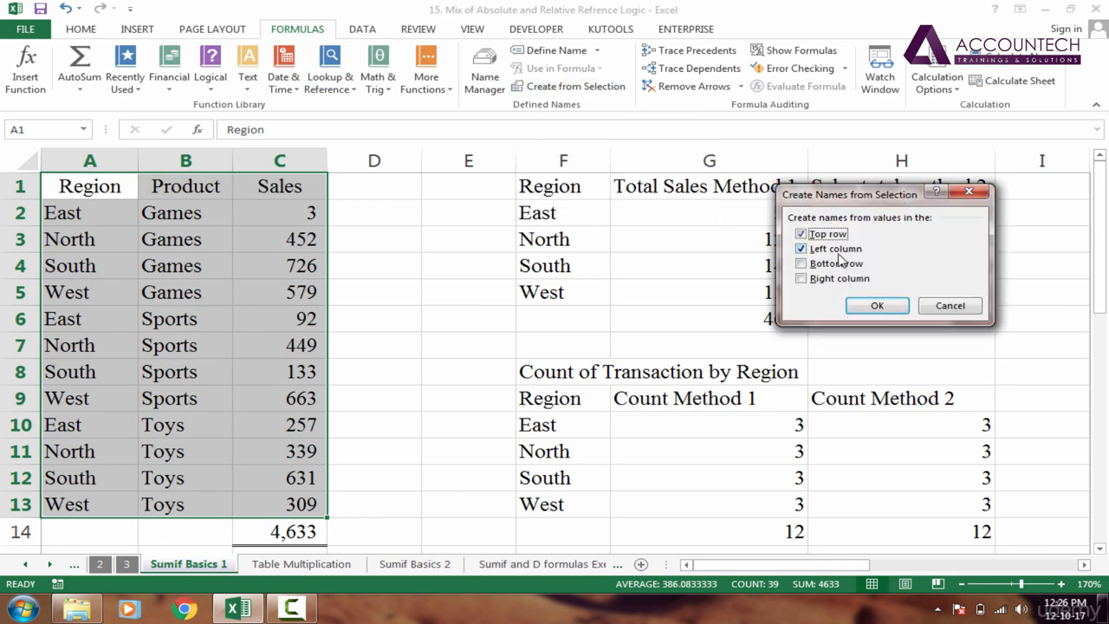
drag(821, 201, 620, 163)
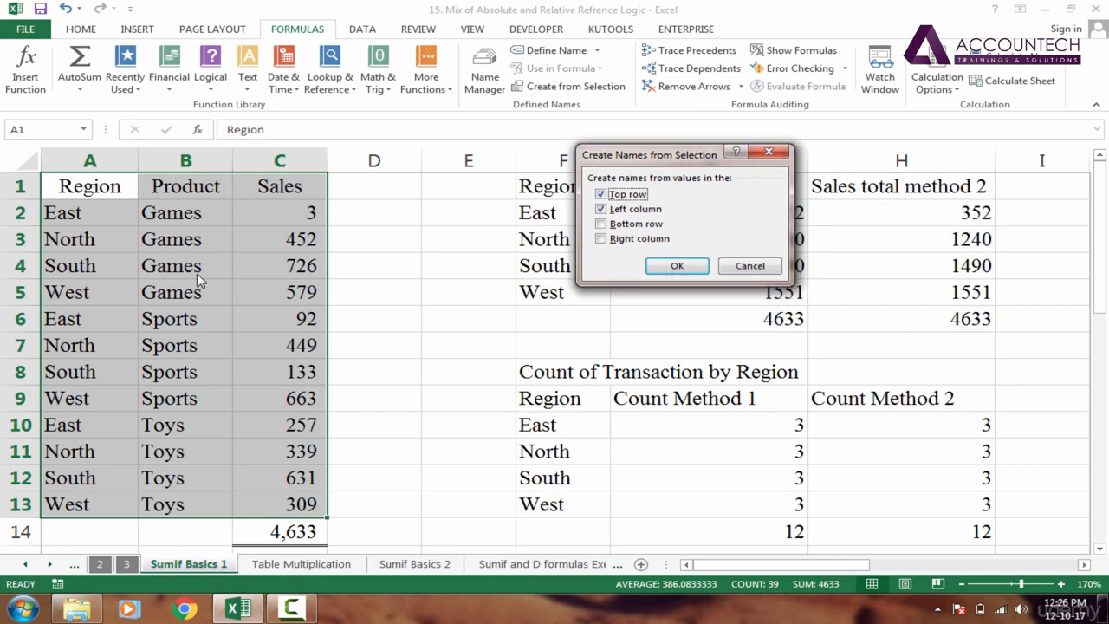
click(602, 209)
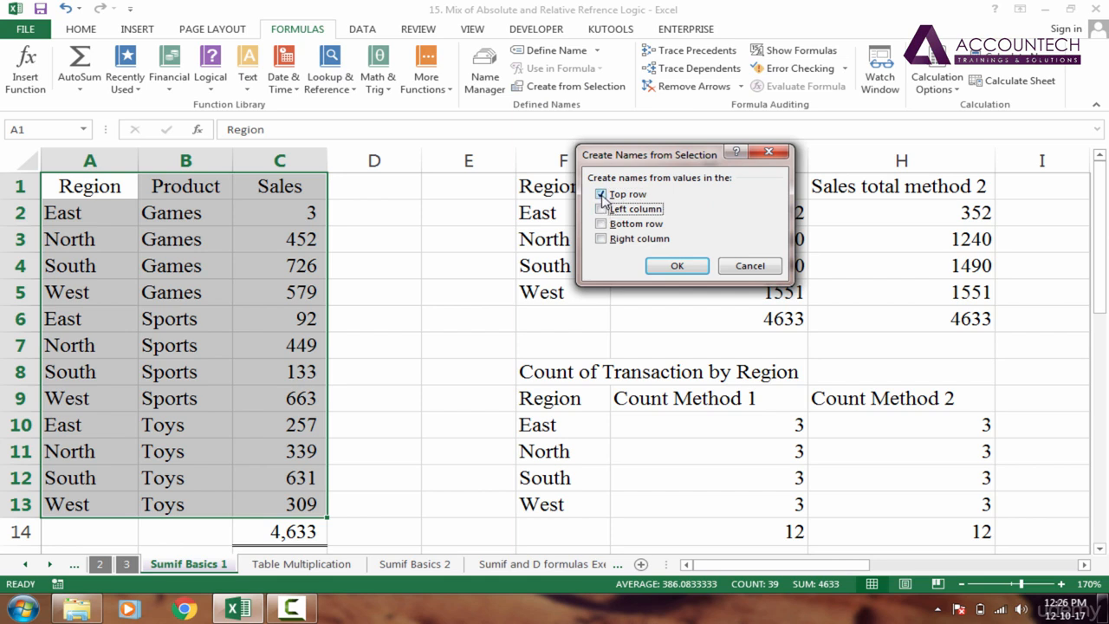
click(679, 266)
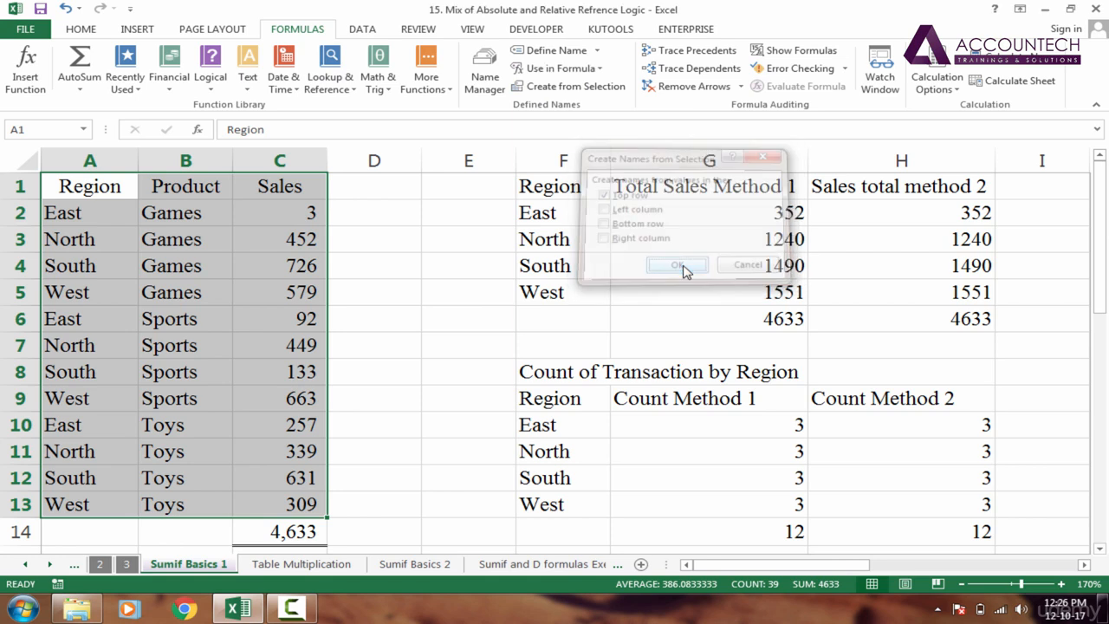
click(206, 247)
click(84, 130)
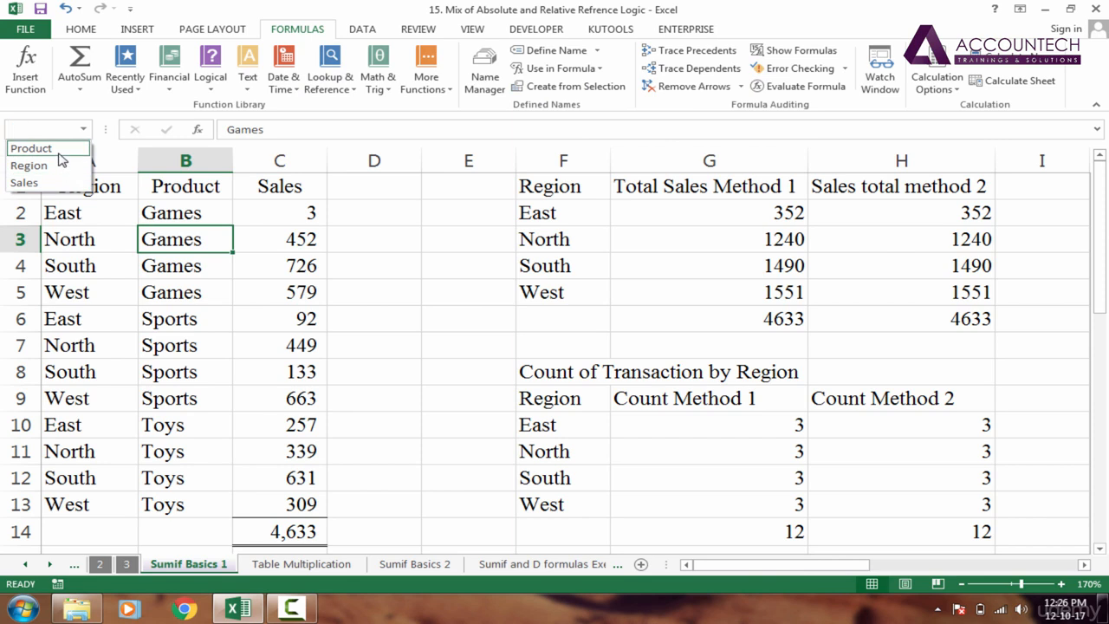
- Select the Product, Sales and Region named ranges in turn to check their cells
click(31, 148)
click(84, 130)
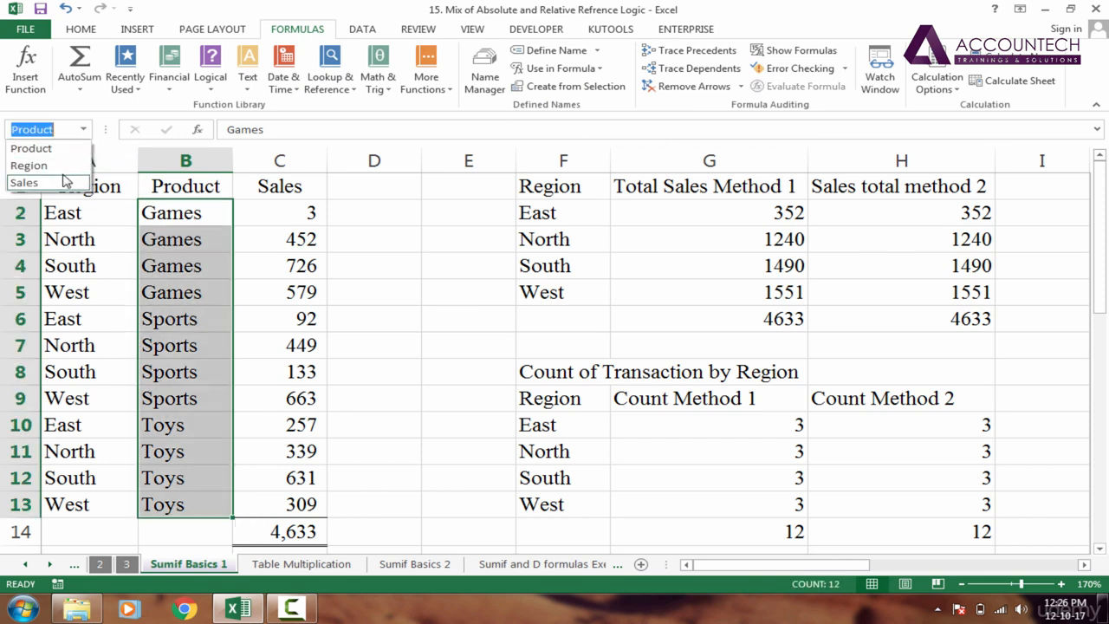
click(67, 181)
click(84, 130)
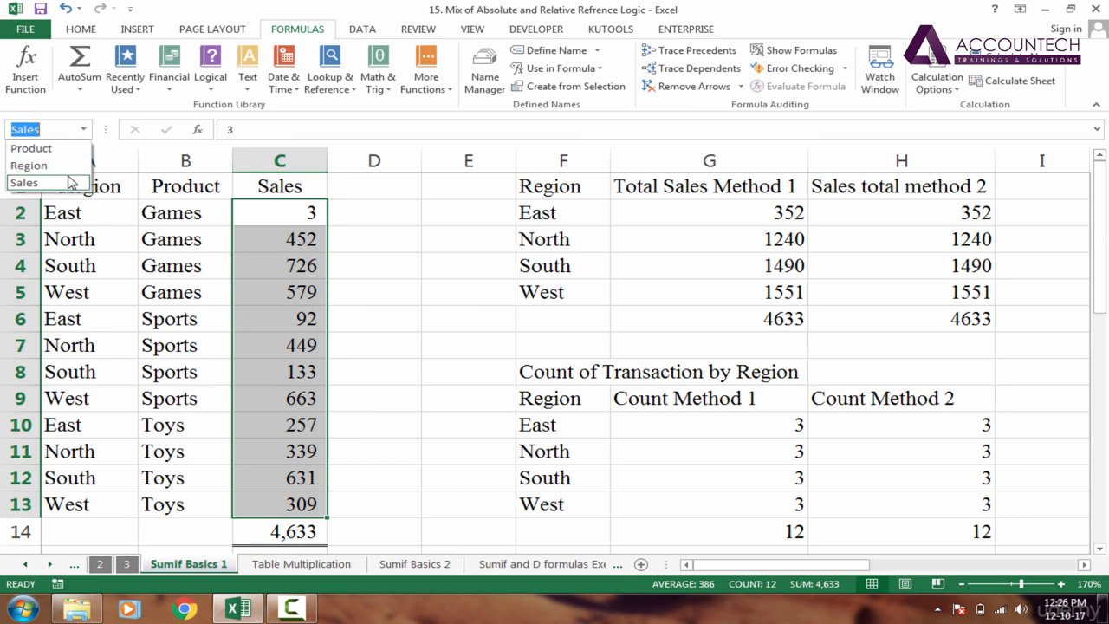
click(34, 165)
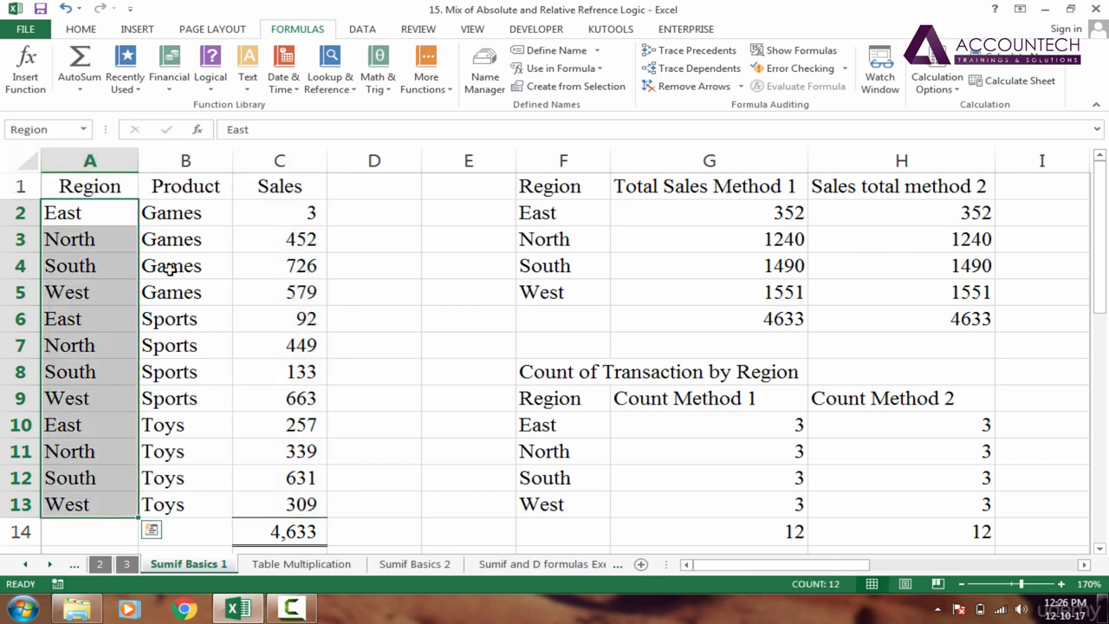
click(185, 265)
- Move to cell G18 and start typing =sumifs
click(312, 311)
key(Down)
key(Down)
key(Down)
key(Down)
key(Down)
key(Down)
key(Down)
key(Down)
key(Down)
key(Down)
key(Down)
key(Down)
key(Down)
key(Down)
key(Down)
key(Down)
key(Down)
key(Down)
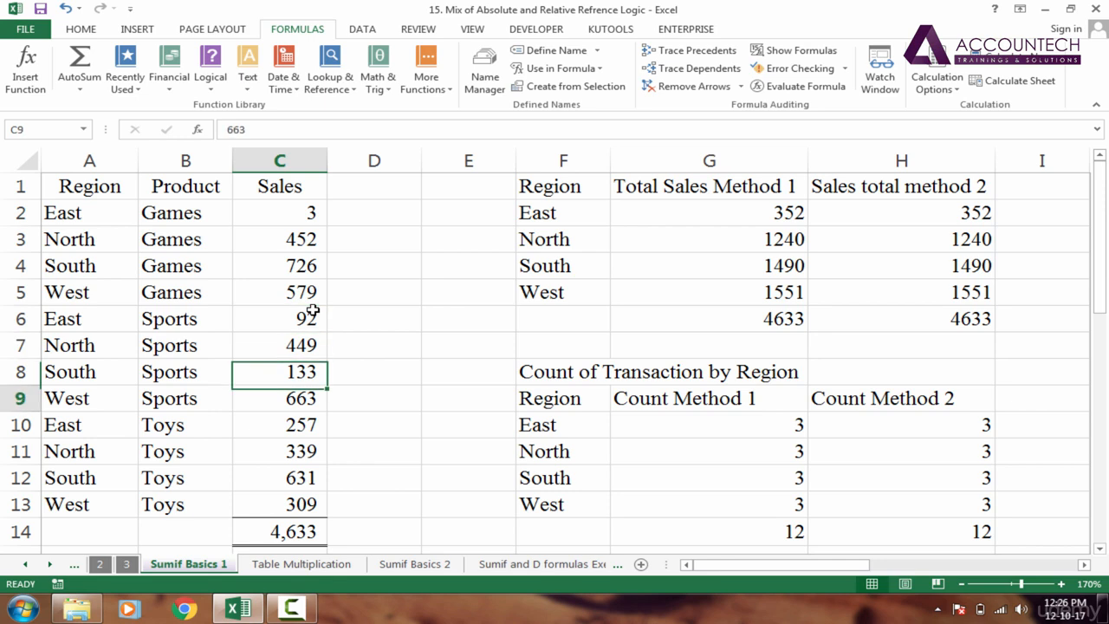
key(Right)
key(Right)
key(Right)
key(Right)
key(Right)
key(Right)
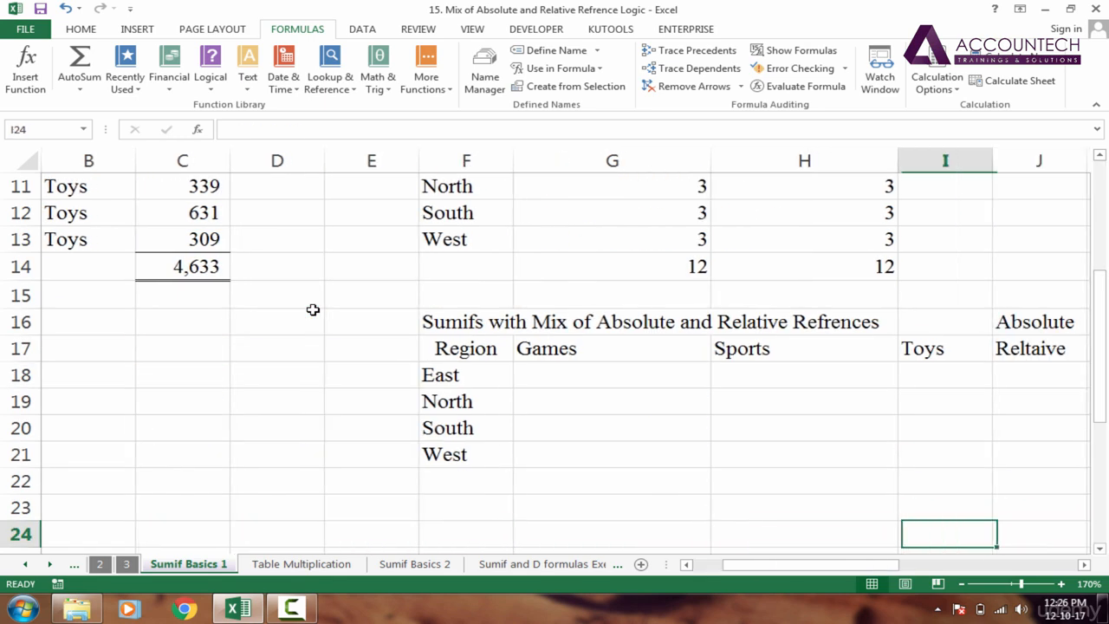
key(Up)
key(Up)
key(Up)
key(Up)
key(Up)
key(Up)
key(Up)
key(Left)
key(Left)
key(Left)
key(Down)
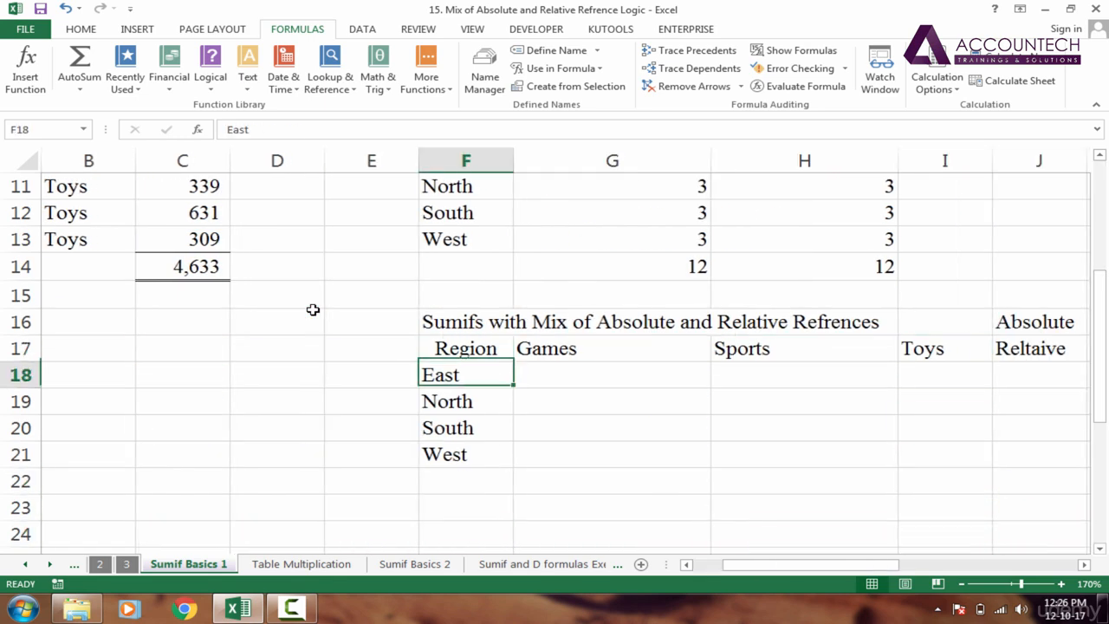
key(Right)
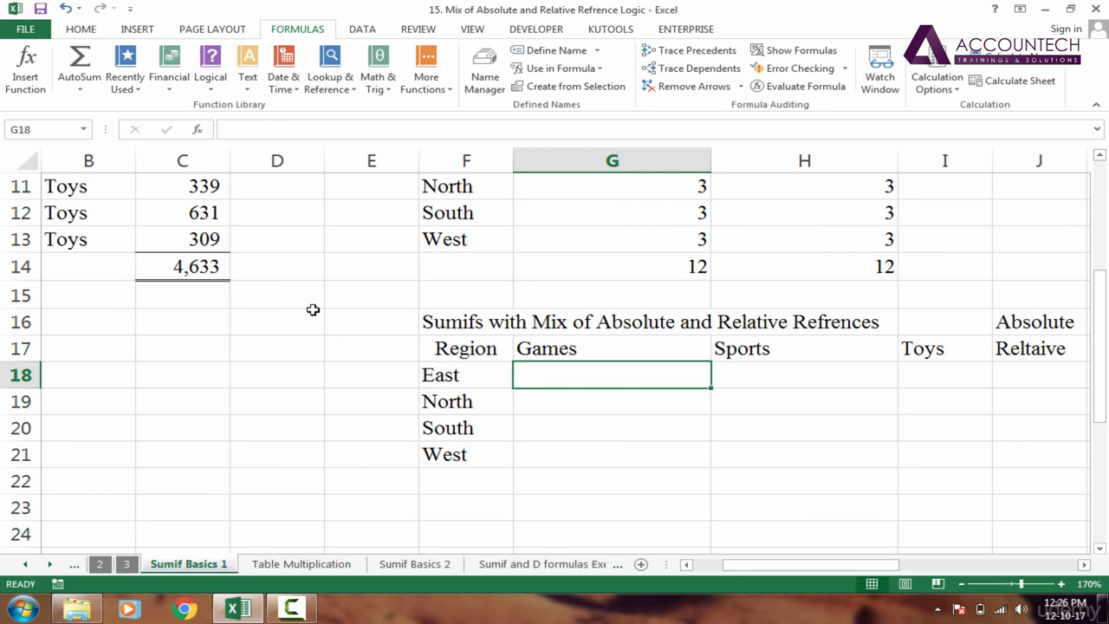
text(=)
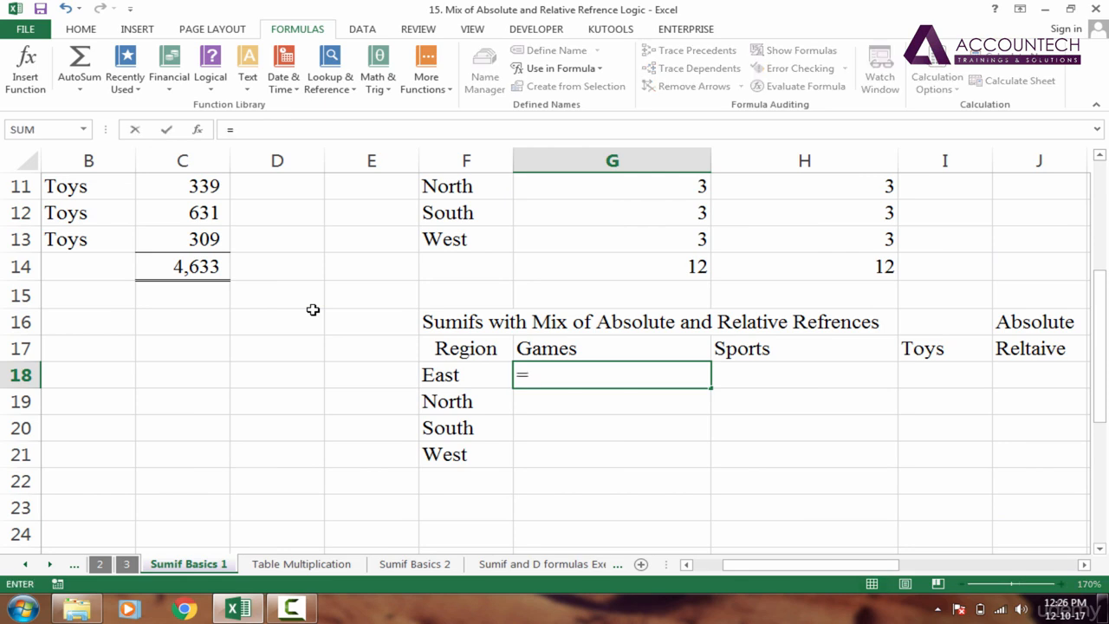
text(sumifs)
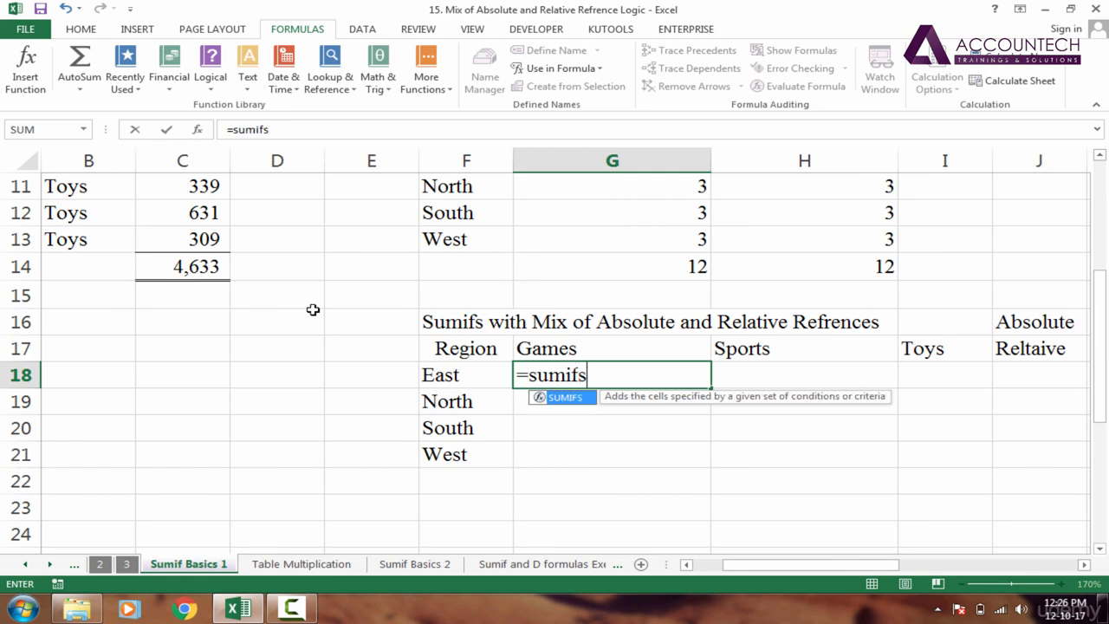
- Begin =SUMIFS( with Sales as sum range and Region as first criteria range
key(Tab)
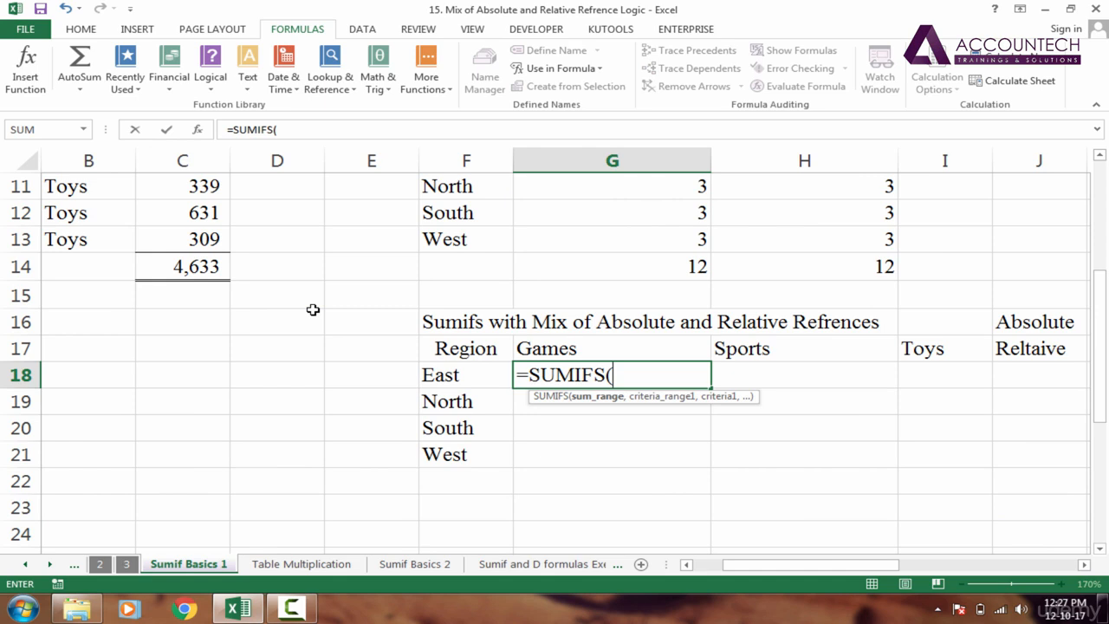
text(sa)
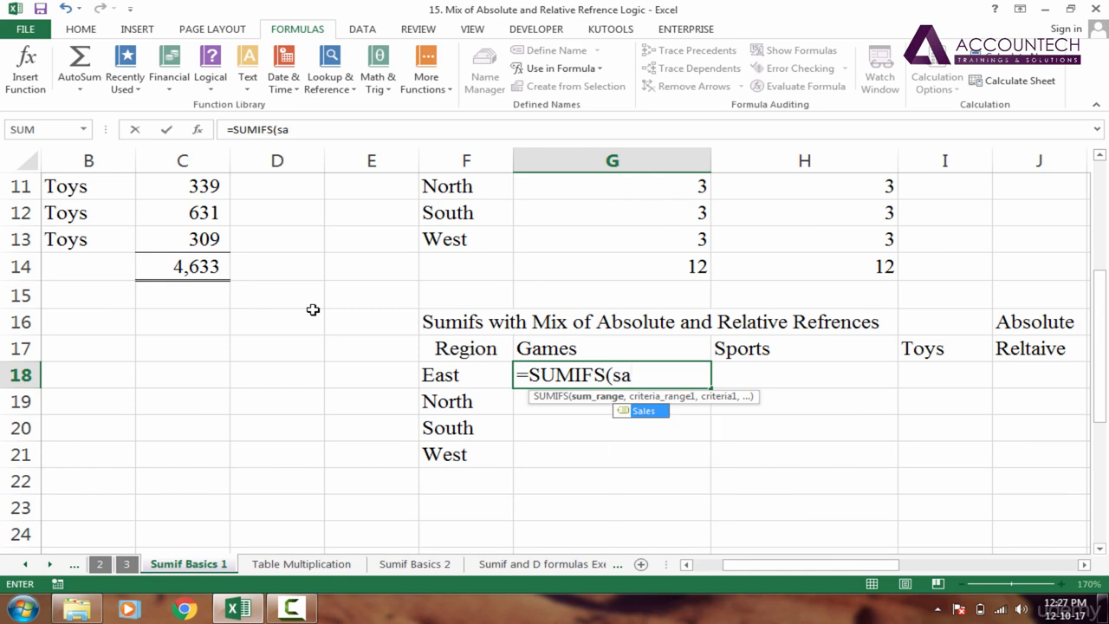
key(Tab)
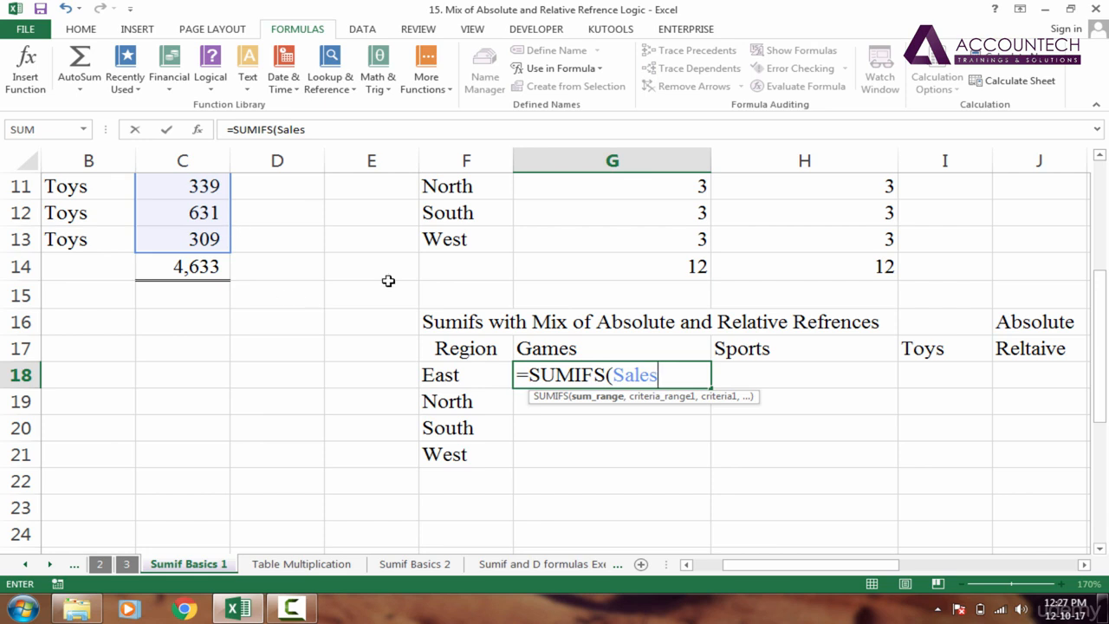
text(,)
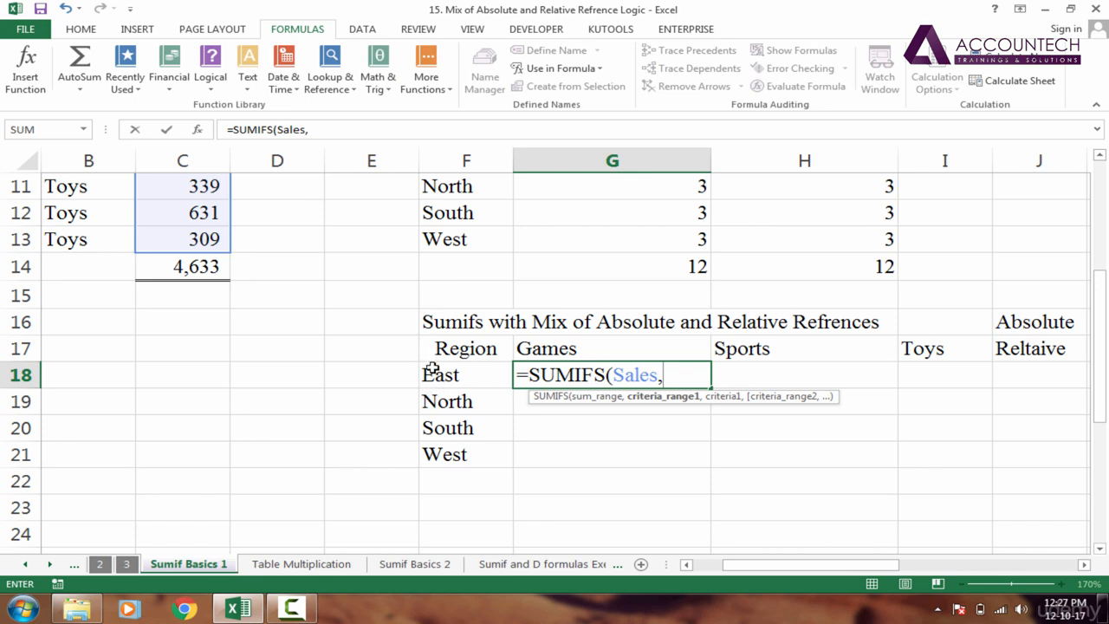
text(re)
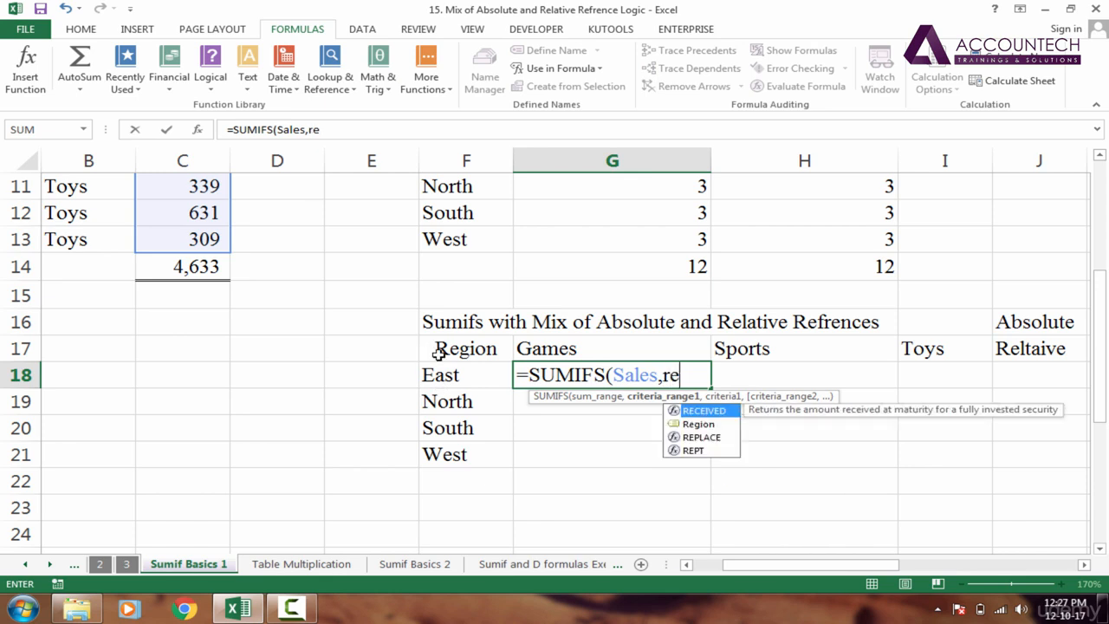
text(g)
key(Tab)
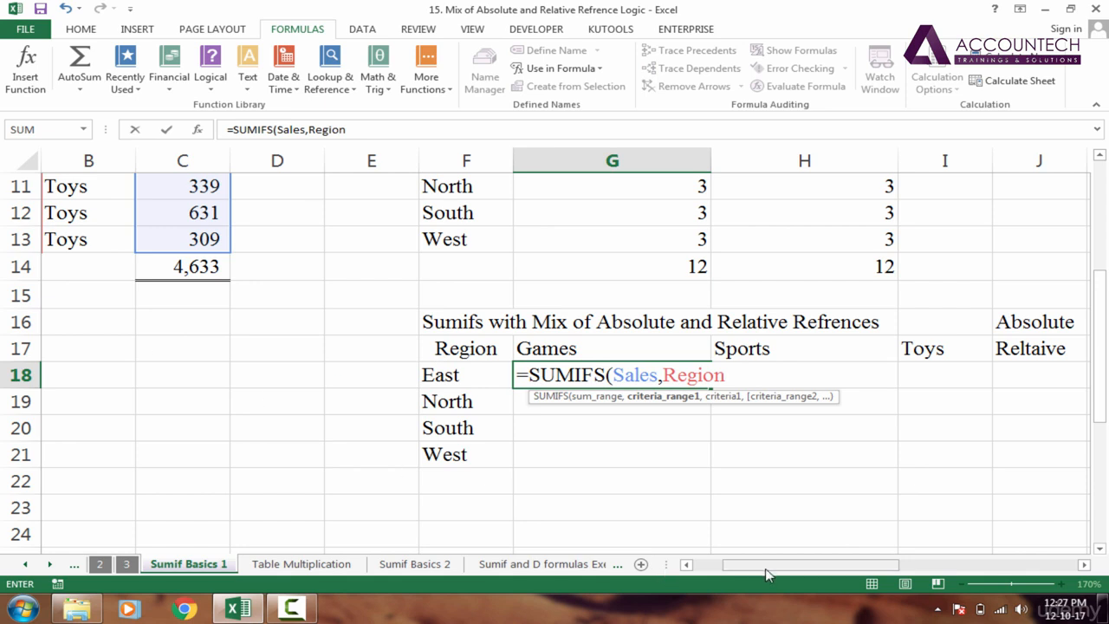
drag(764, 574, 717, 574)
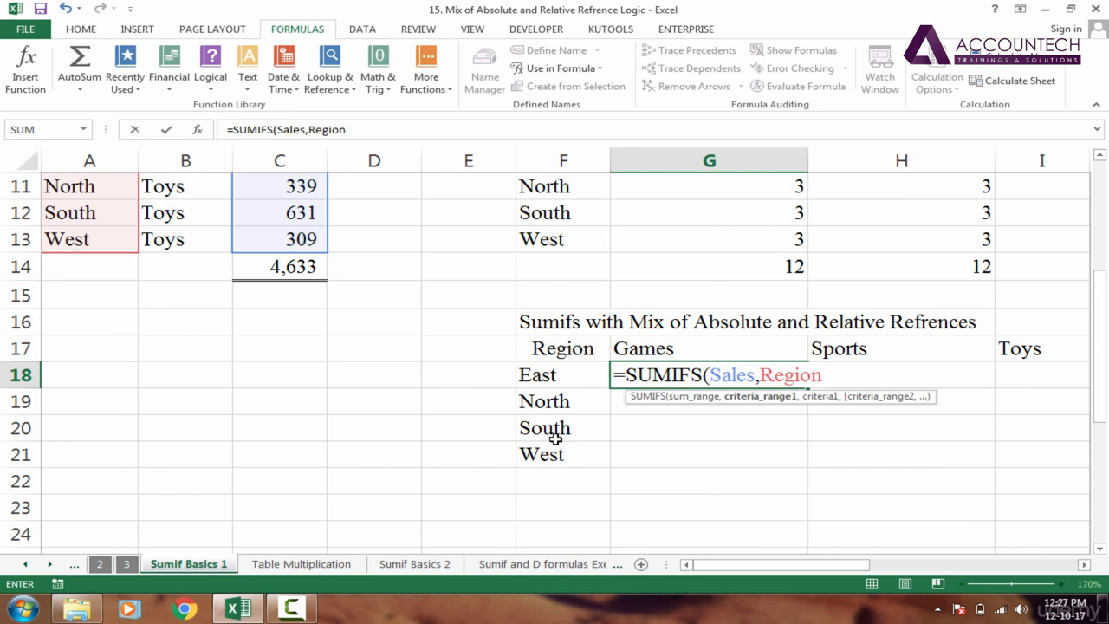
- Add F18 as the region criterion, then Product with G17 as its criterion
text(,)
click(562, 378)
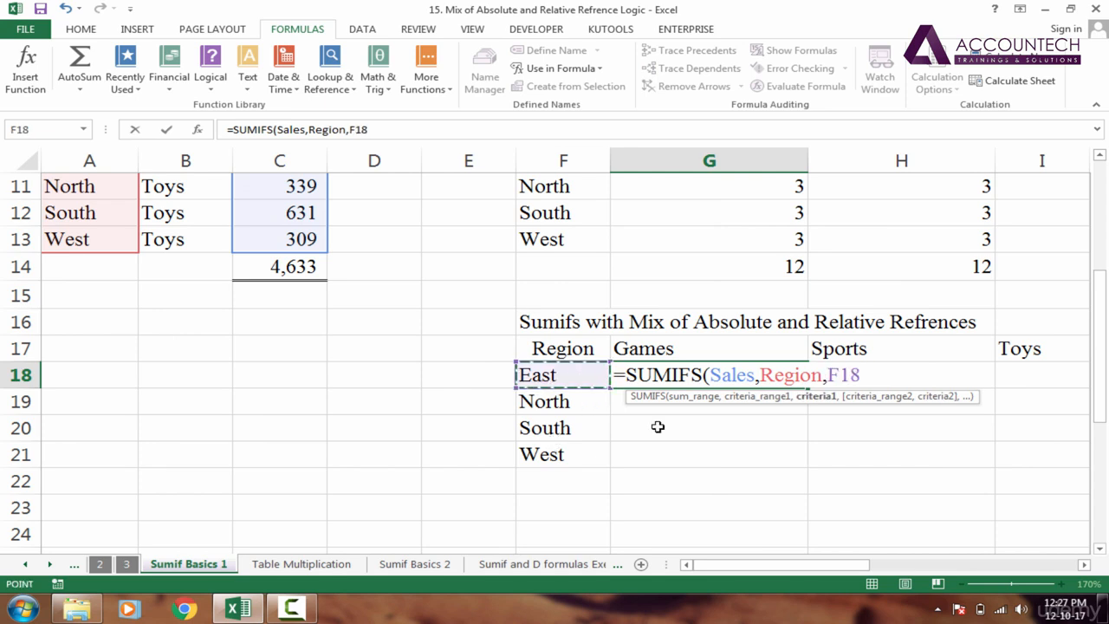
text(,)
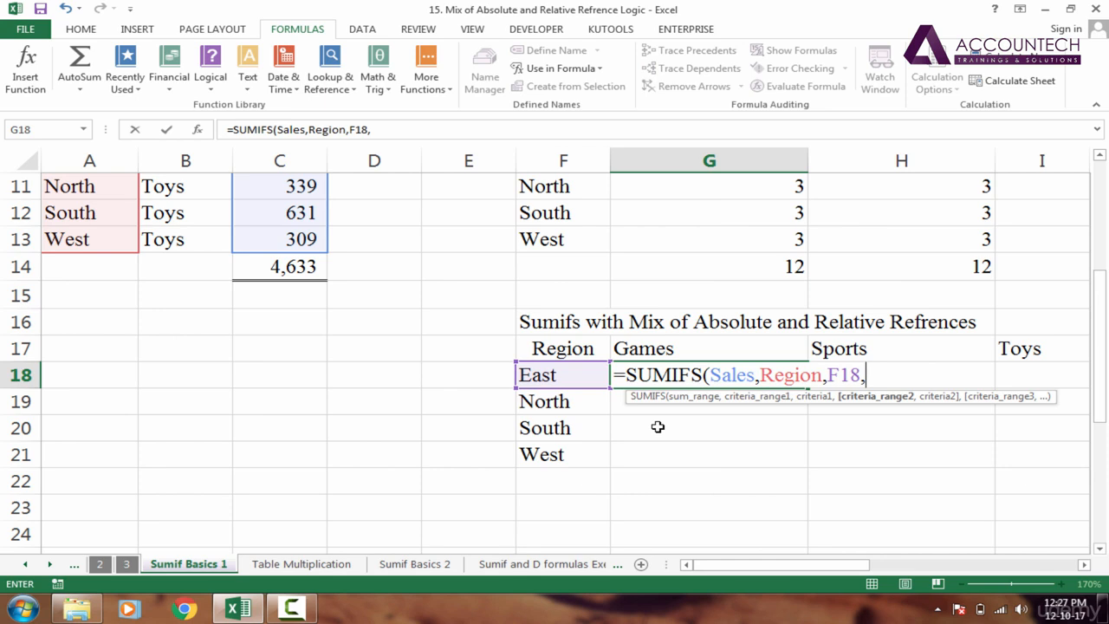
text(pro)
key(Down)
key(Down)
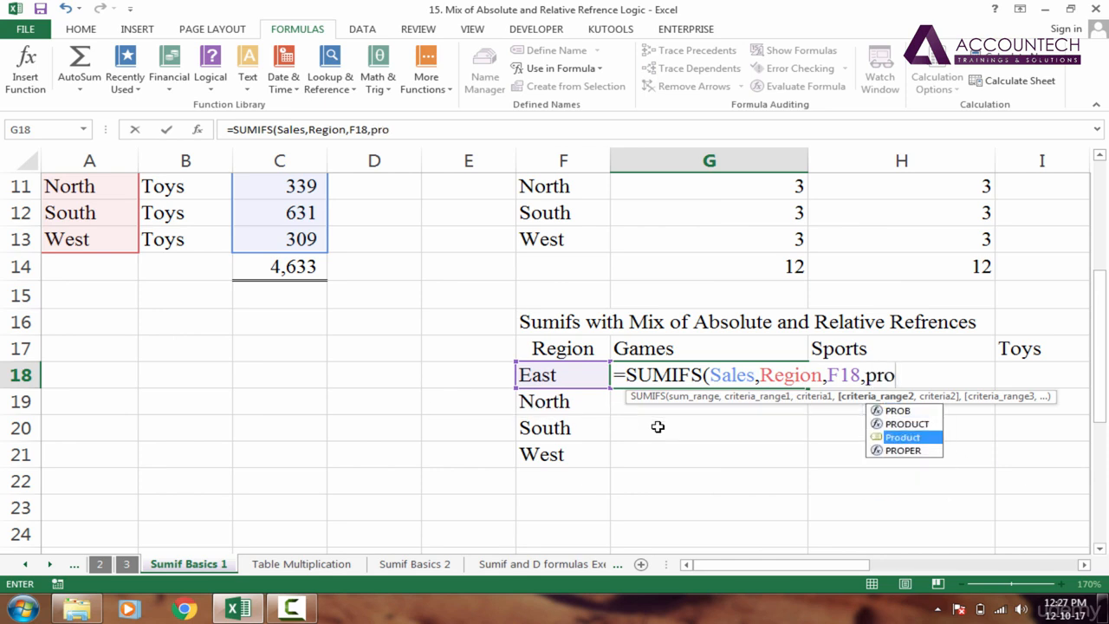
key(Tab)
text(,)
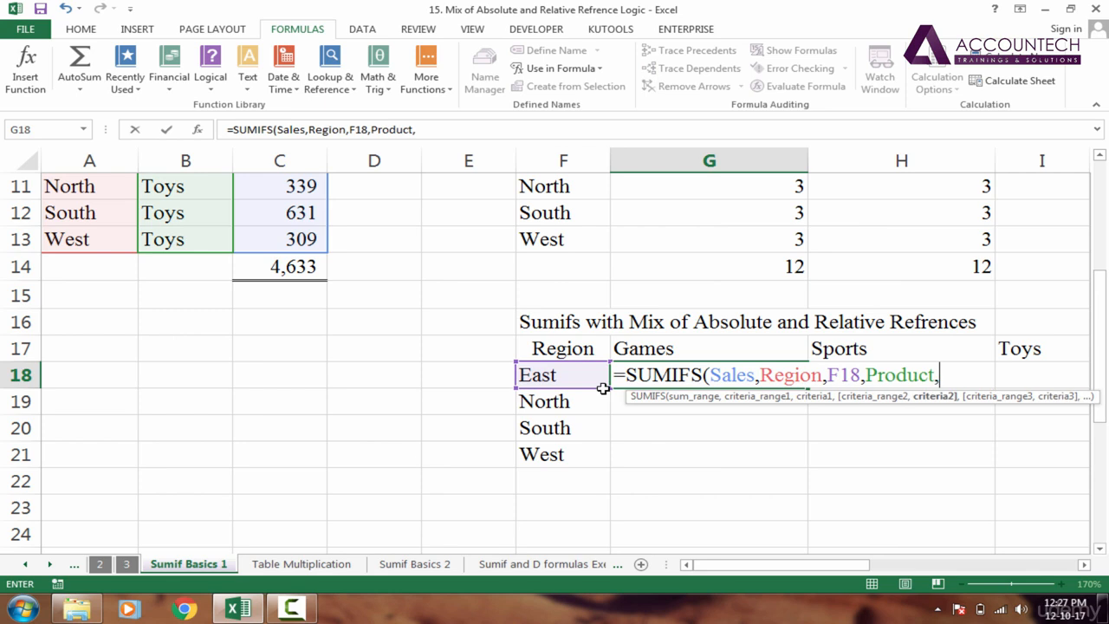
click(619, 348)
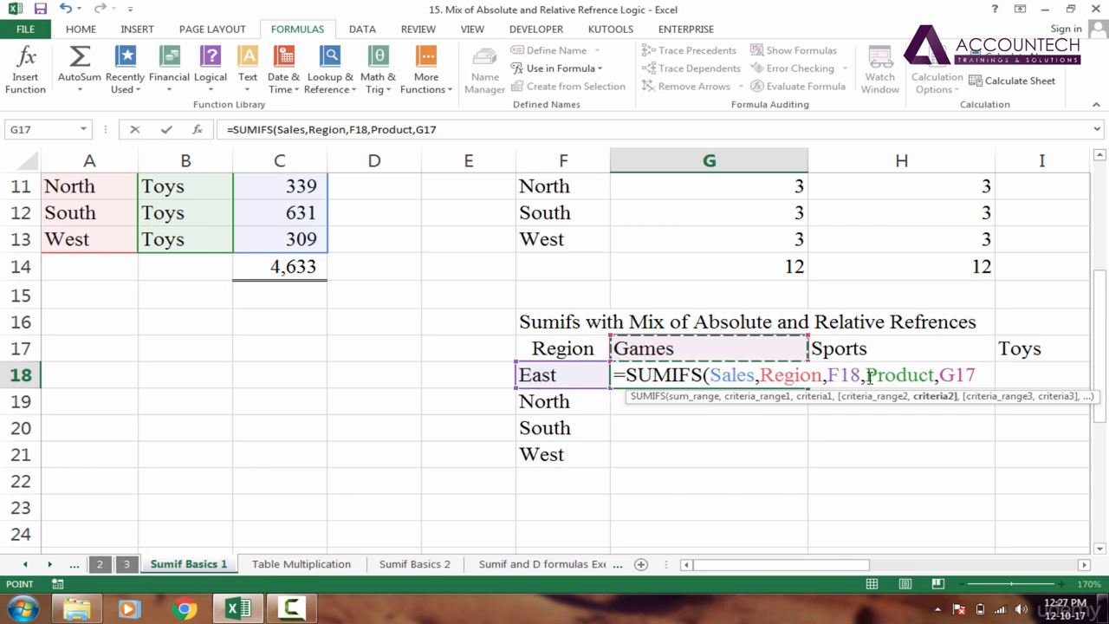
click(723, 374)
click(774, 374)
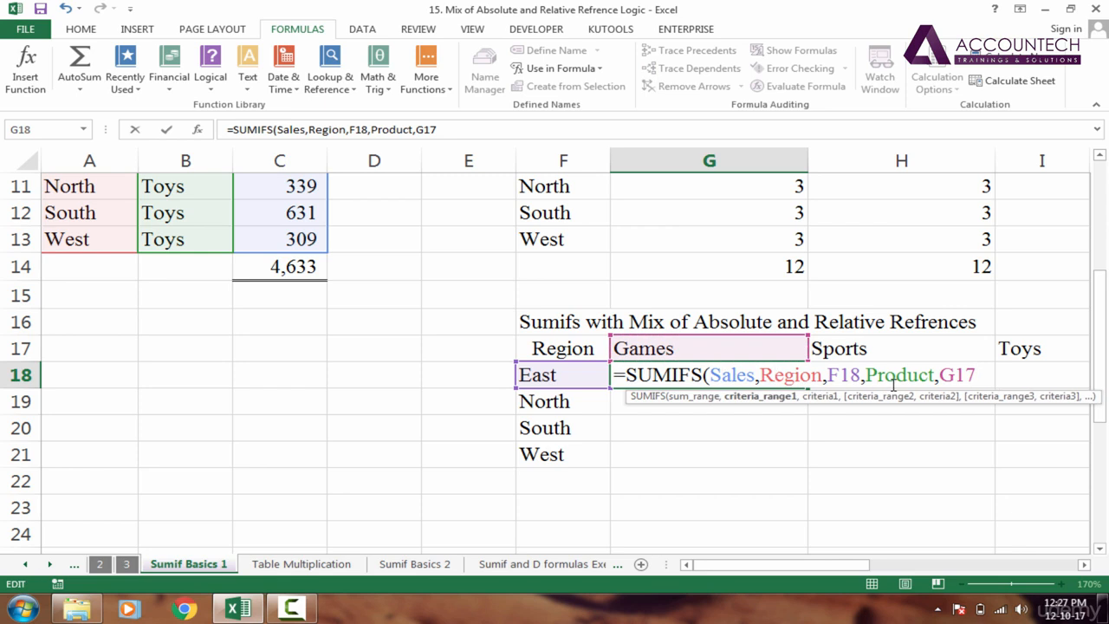
click(893, 381)
click(801, 374)
click(838, 376)
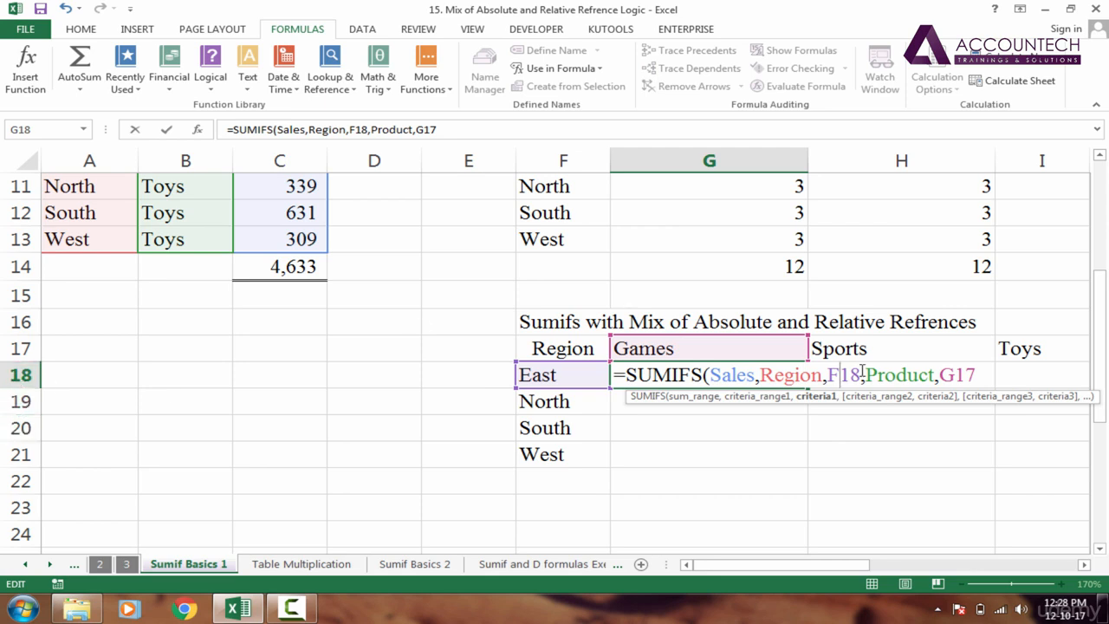
- Lock the criteria as $F18 and G$17, commit the formula, and return to G18
click(829, 374)
text($)
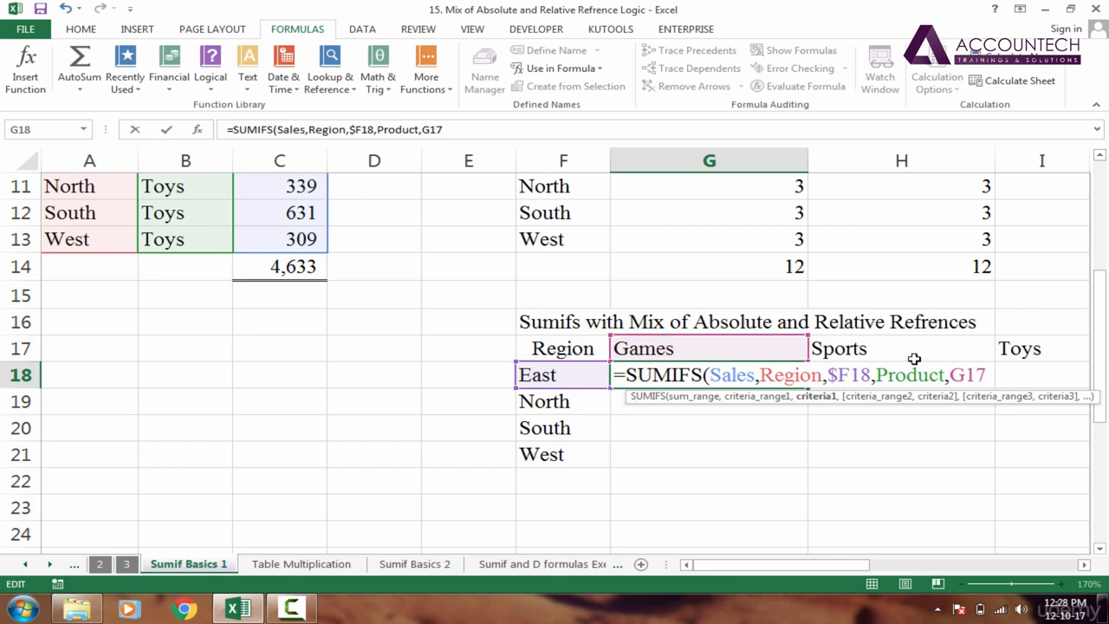
click(962, 375)
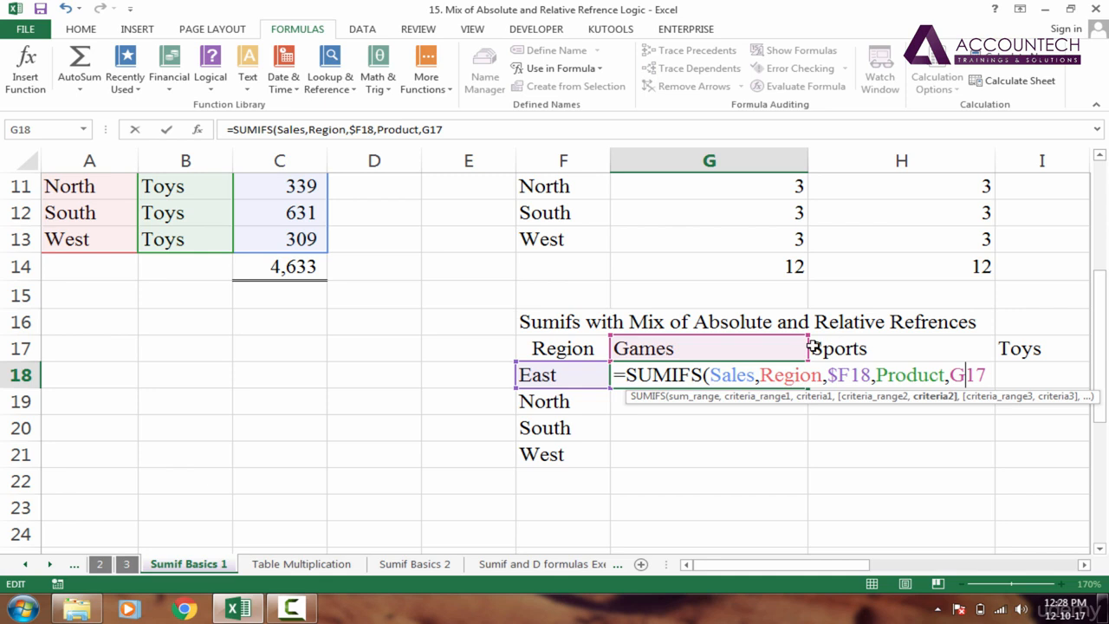
mouse_move(807, 349)
mouse_down()
mouse_move(807, 372)
mouse_move(804, 350)
mouse_up()
text($)
key(Return)
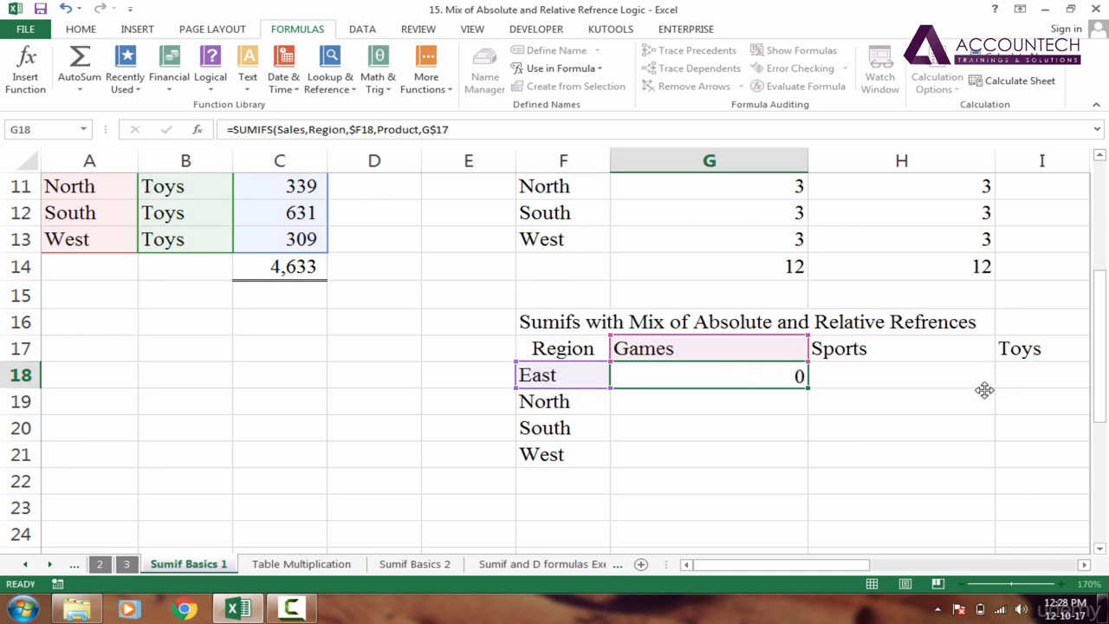
key(Up)
- Fill G18's formula right to I18 and down to row 21, then check results like H19's 449
drag(815, 389, 615, 391)
double_click(615, 390)
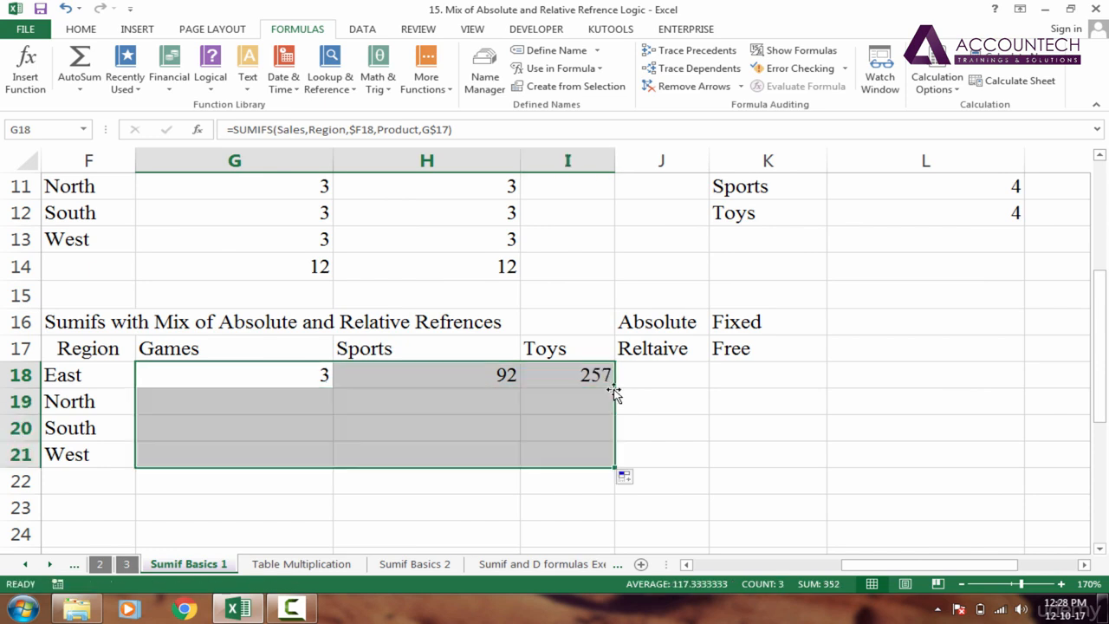
click(446, 411)
drag(878, 566, 797, 567)
click(546, 384)
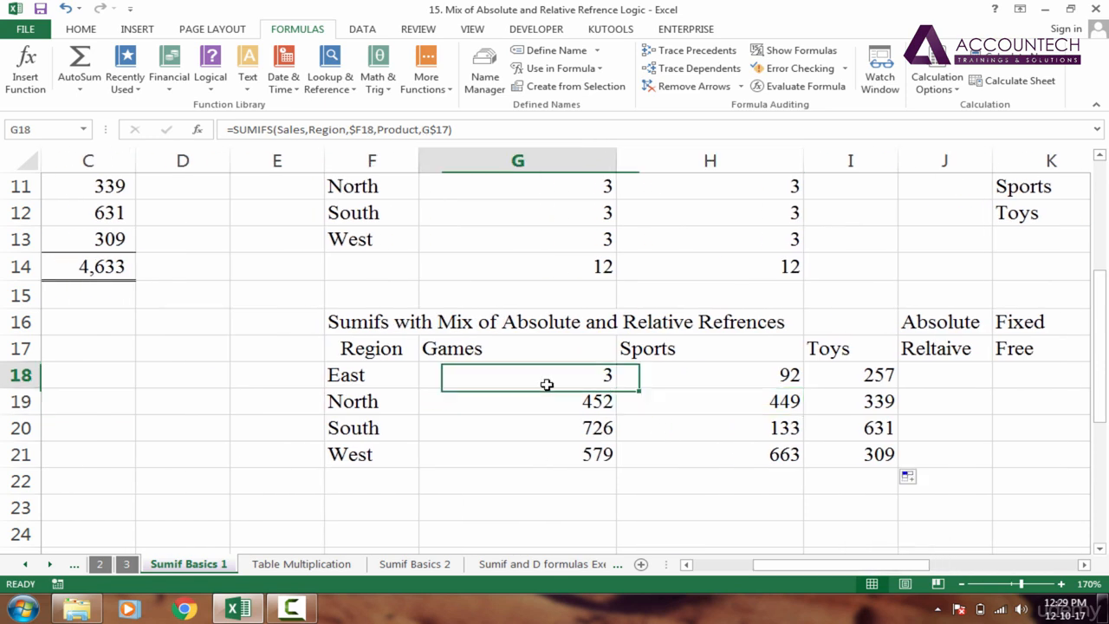